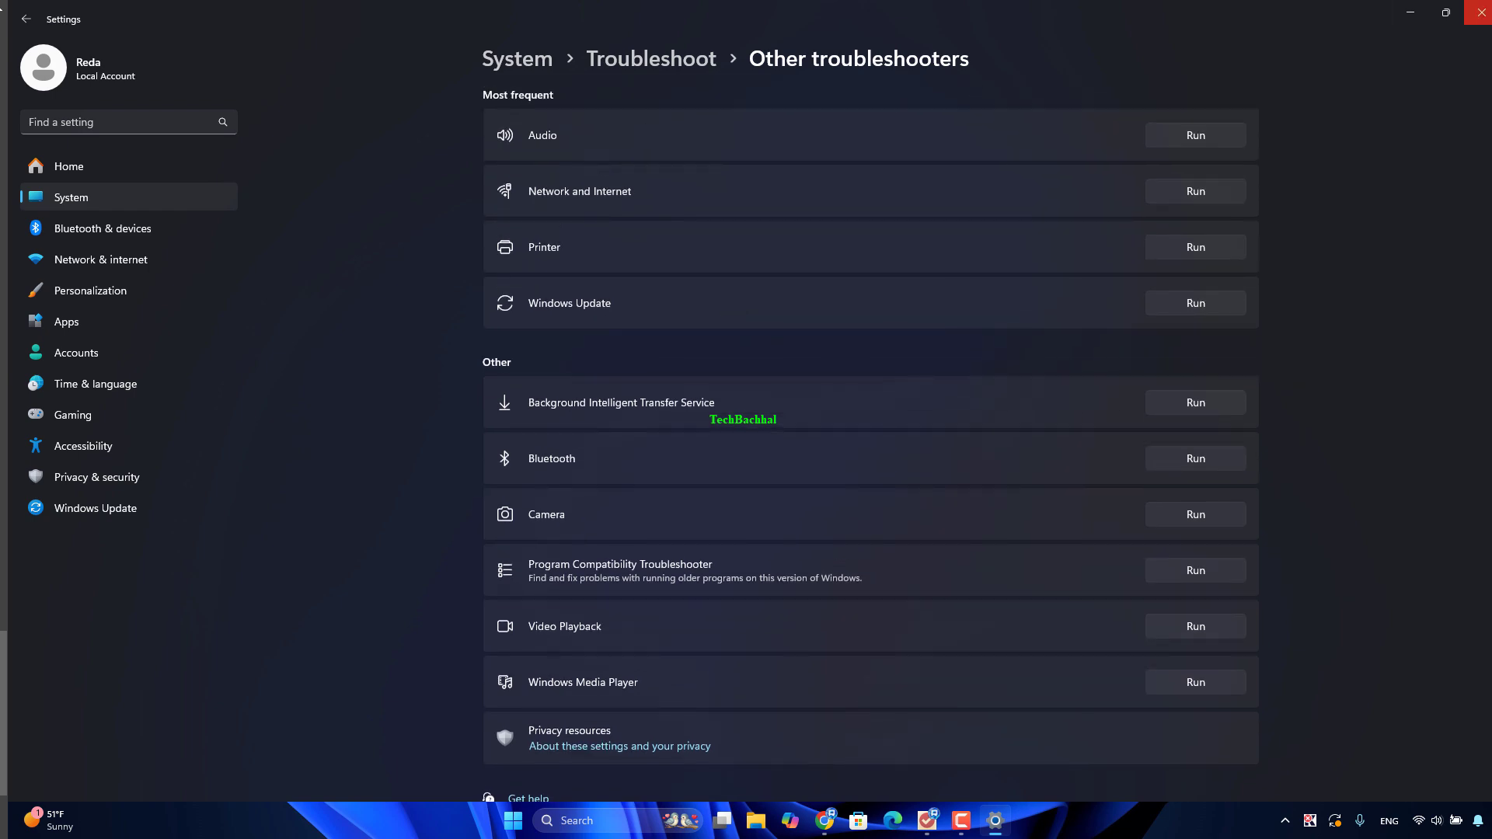
- Close the Settings window showing the Other troubleshooters page
left_click(1476, 11)
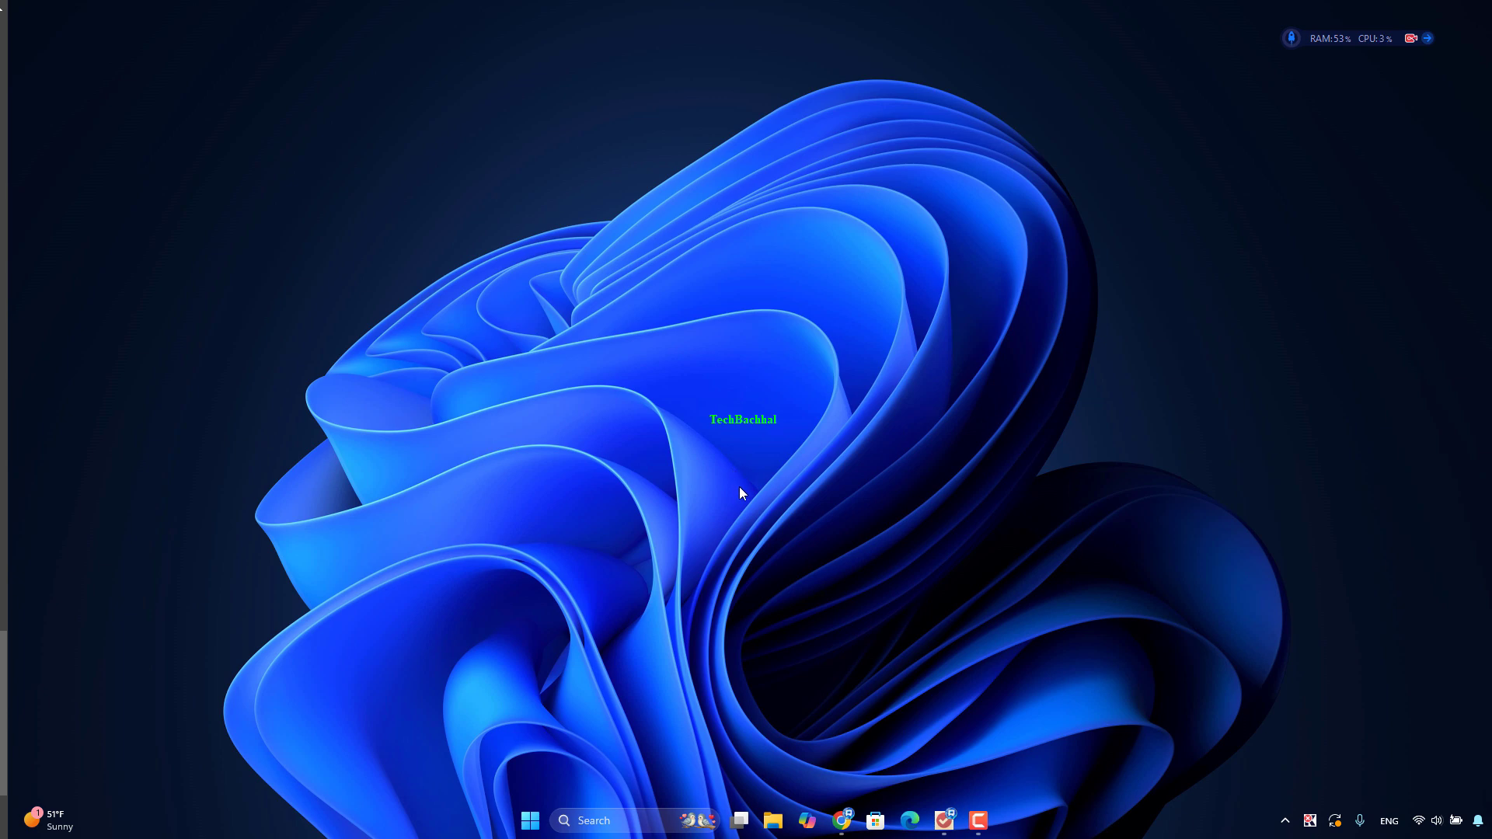
key("super+r")
type("msc")
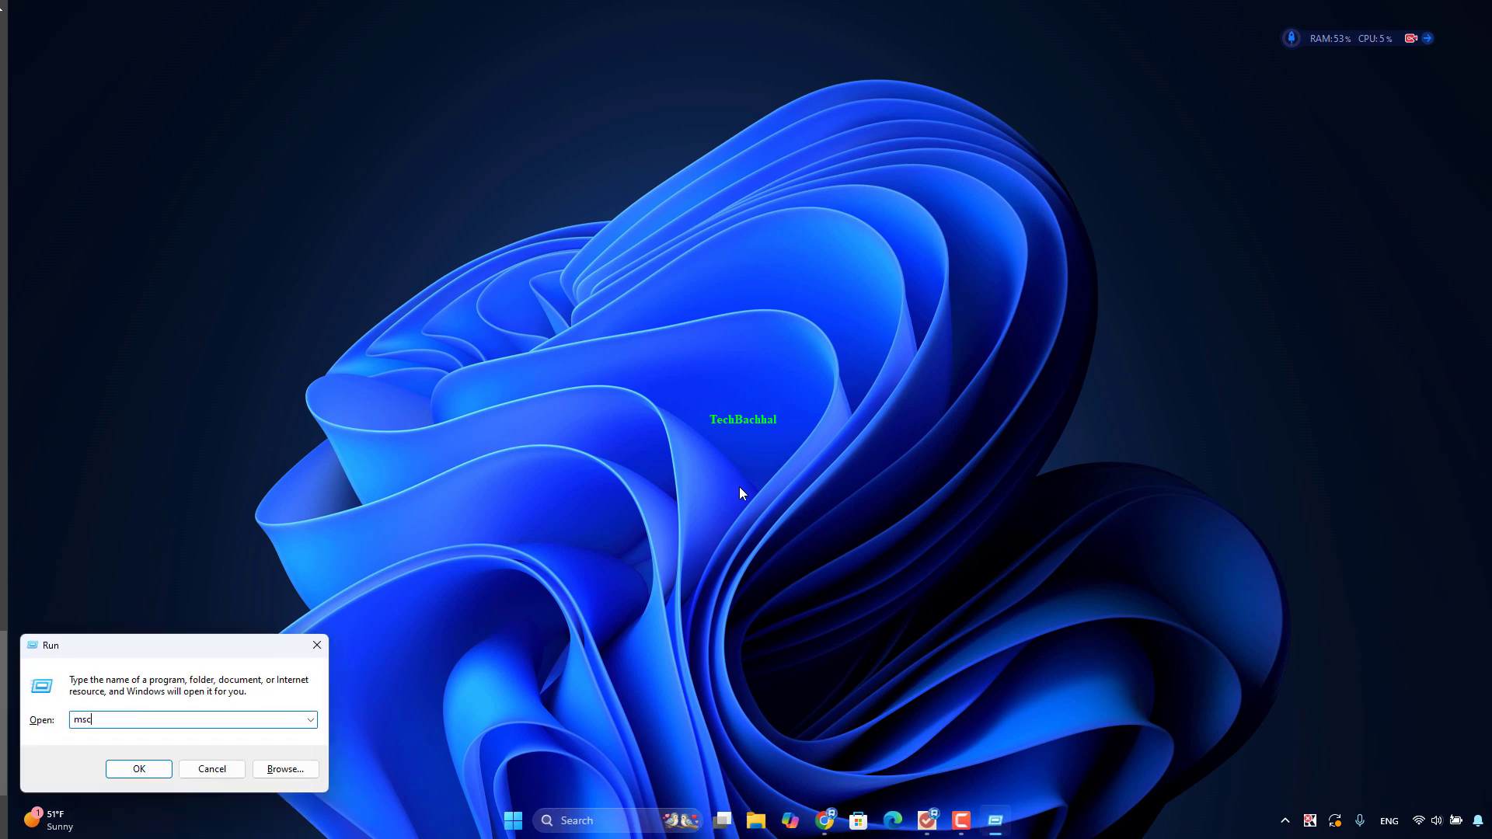
type("onfig")
key("Return")
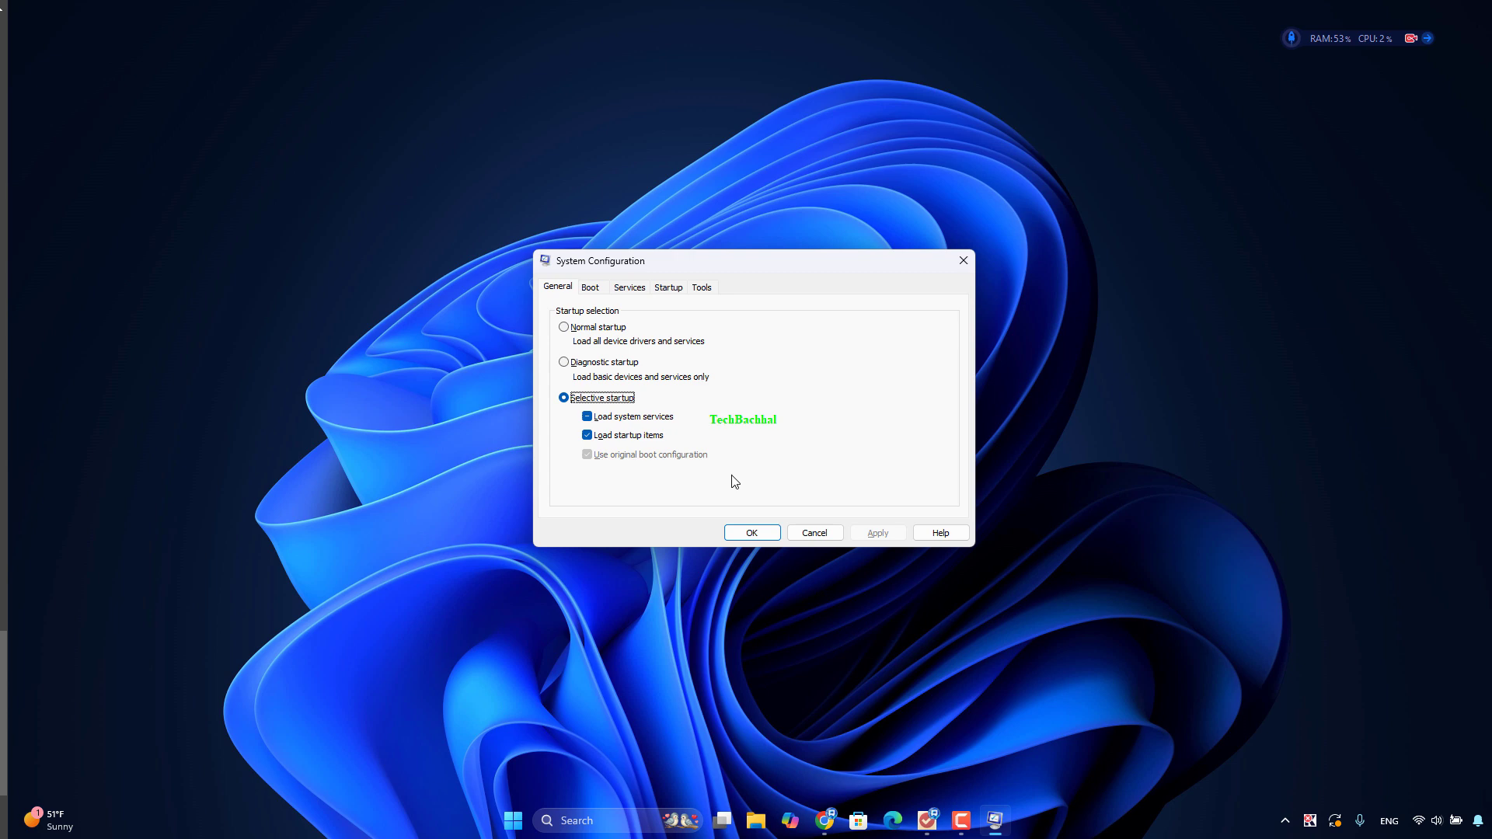
left_click(641, 293)
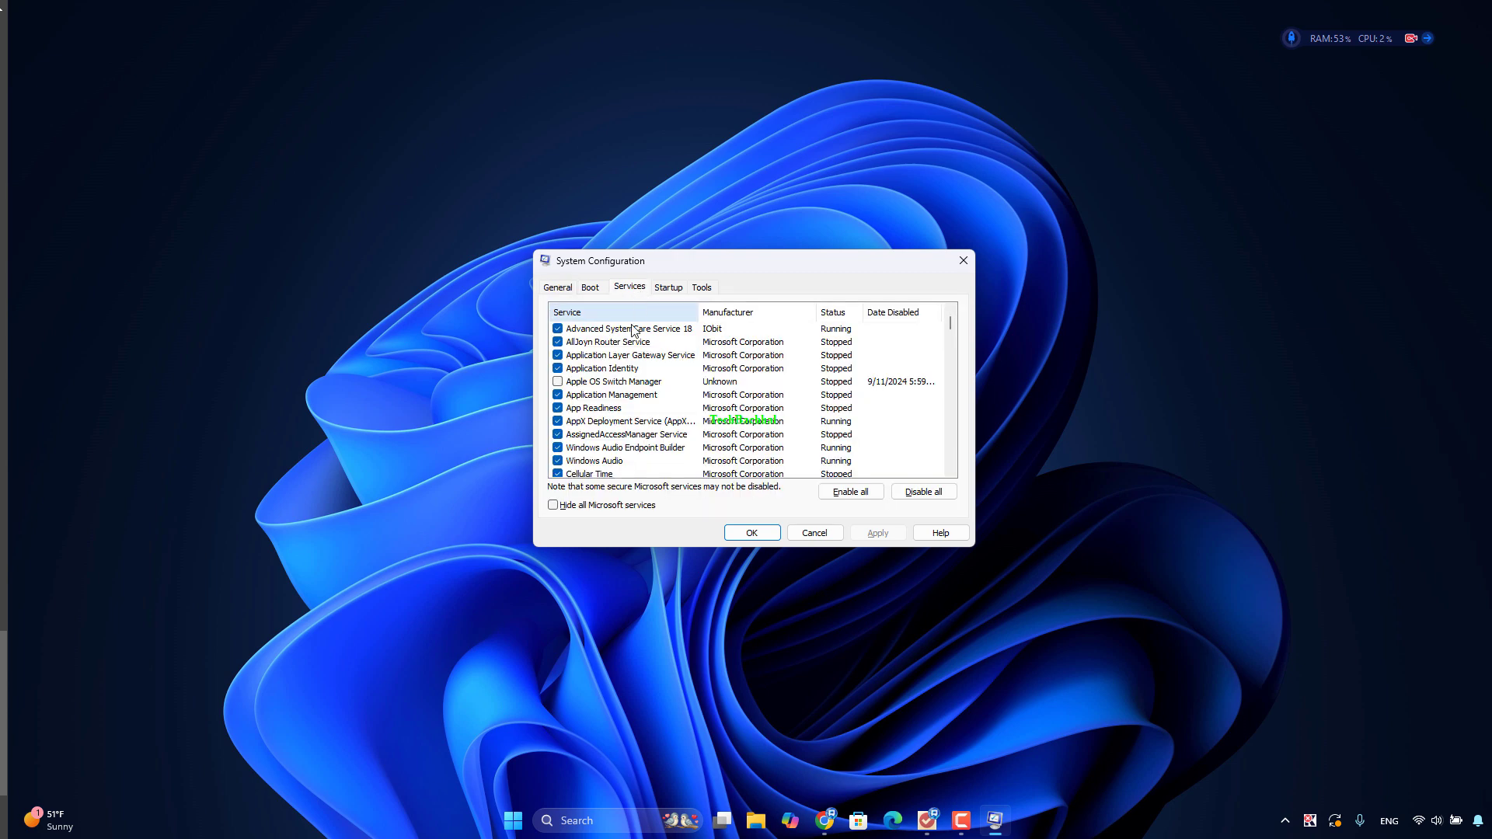
left_click(585, 513)
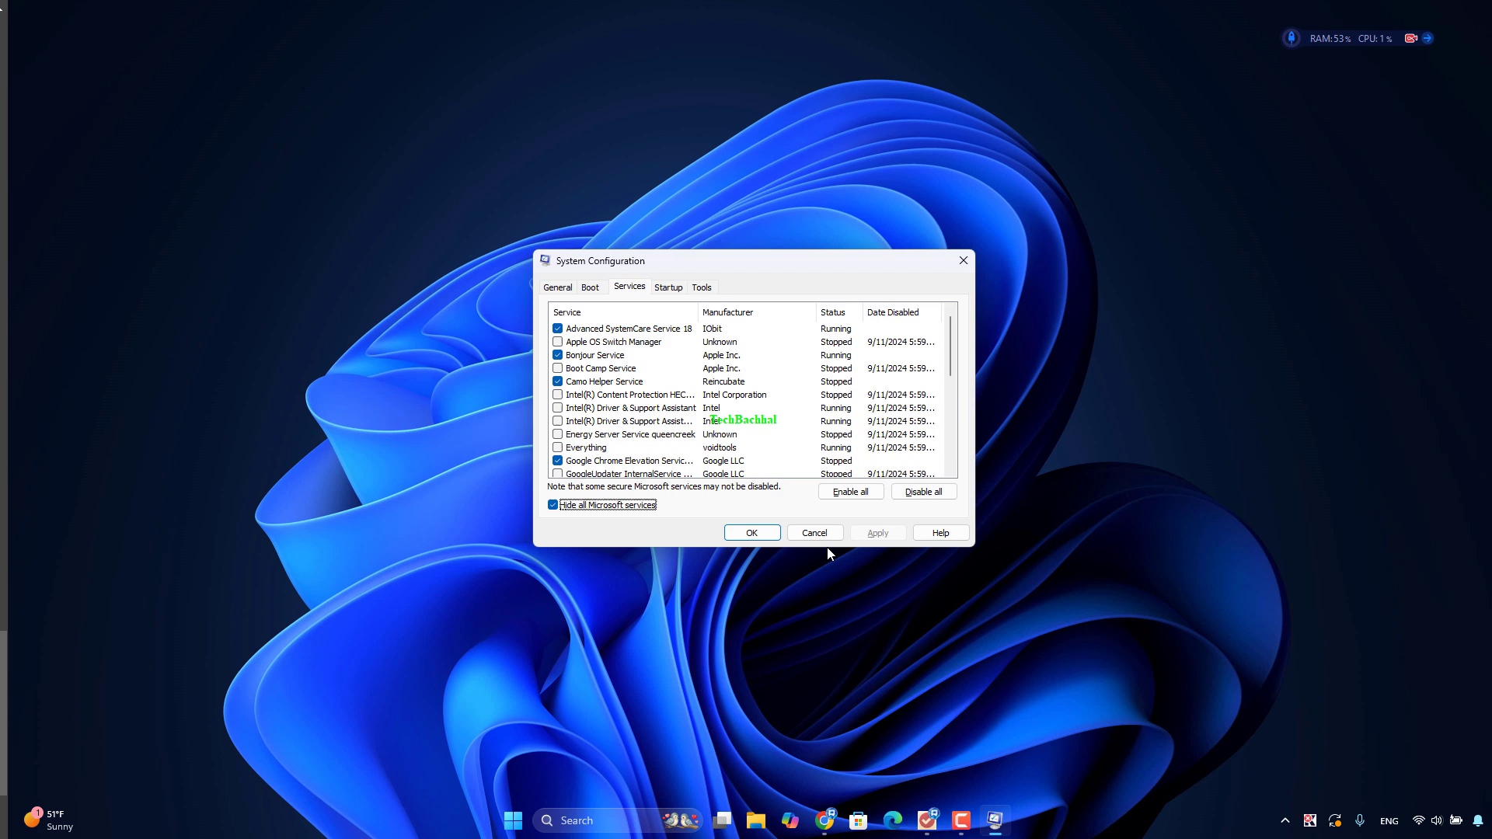
left_click(754, 536)
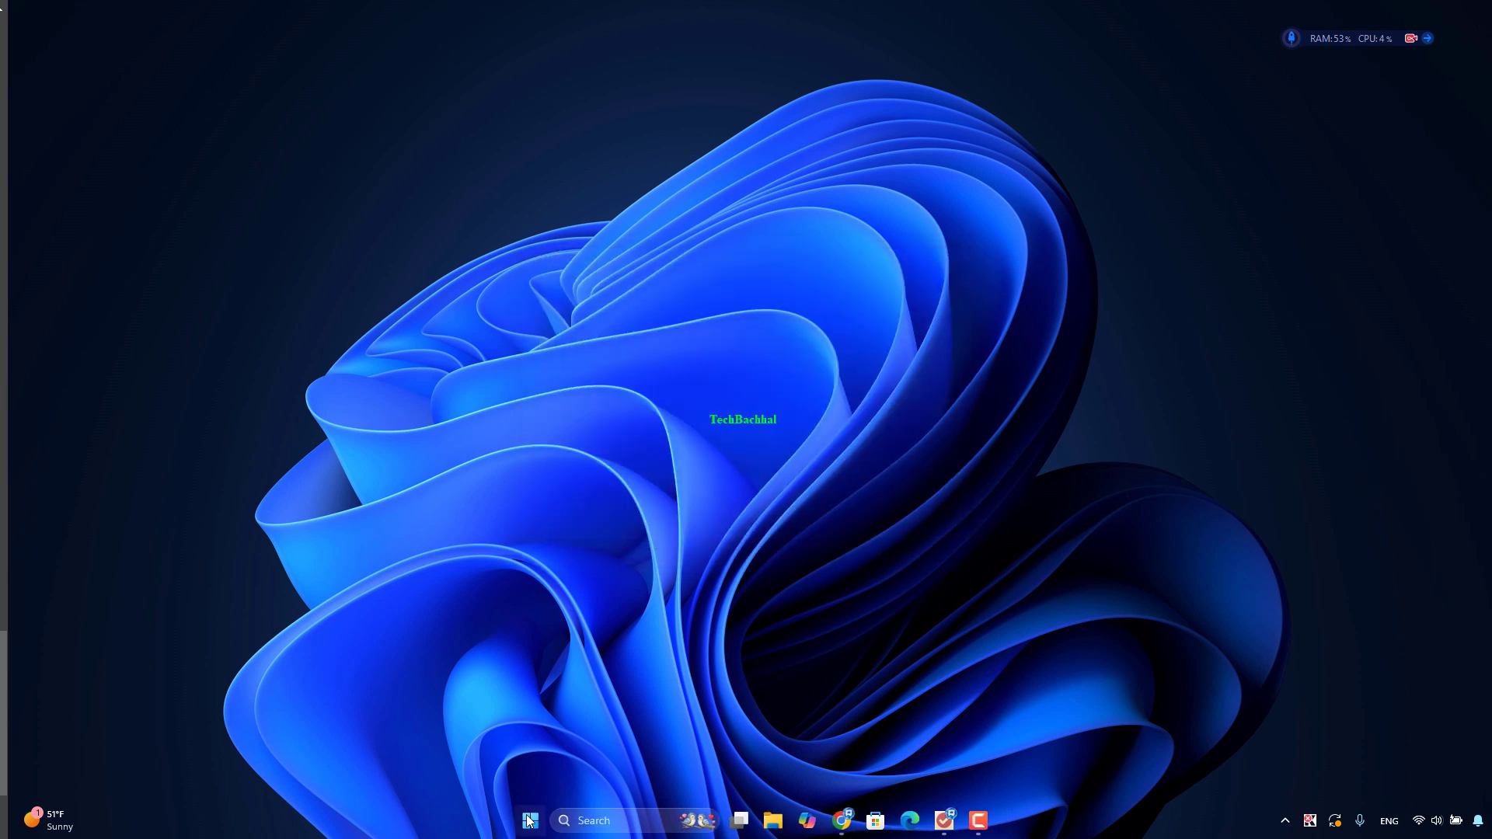
- Bring up the Start button's power-user quick-link menu
right_click(531, 818)
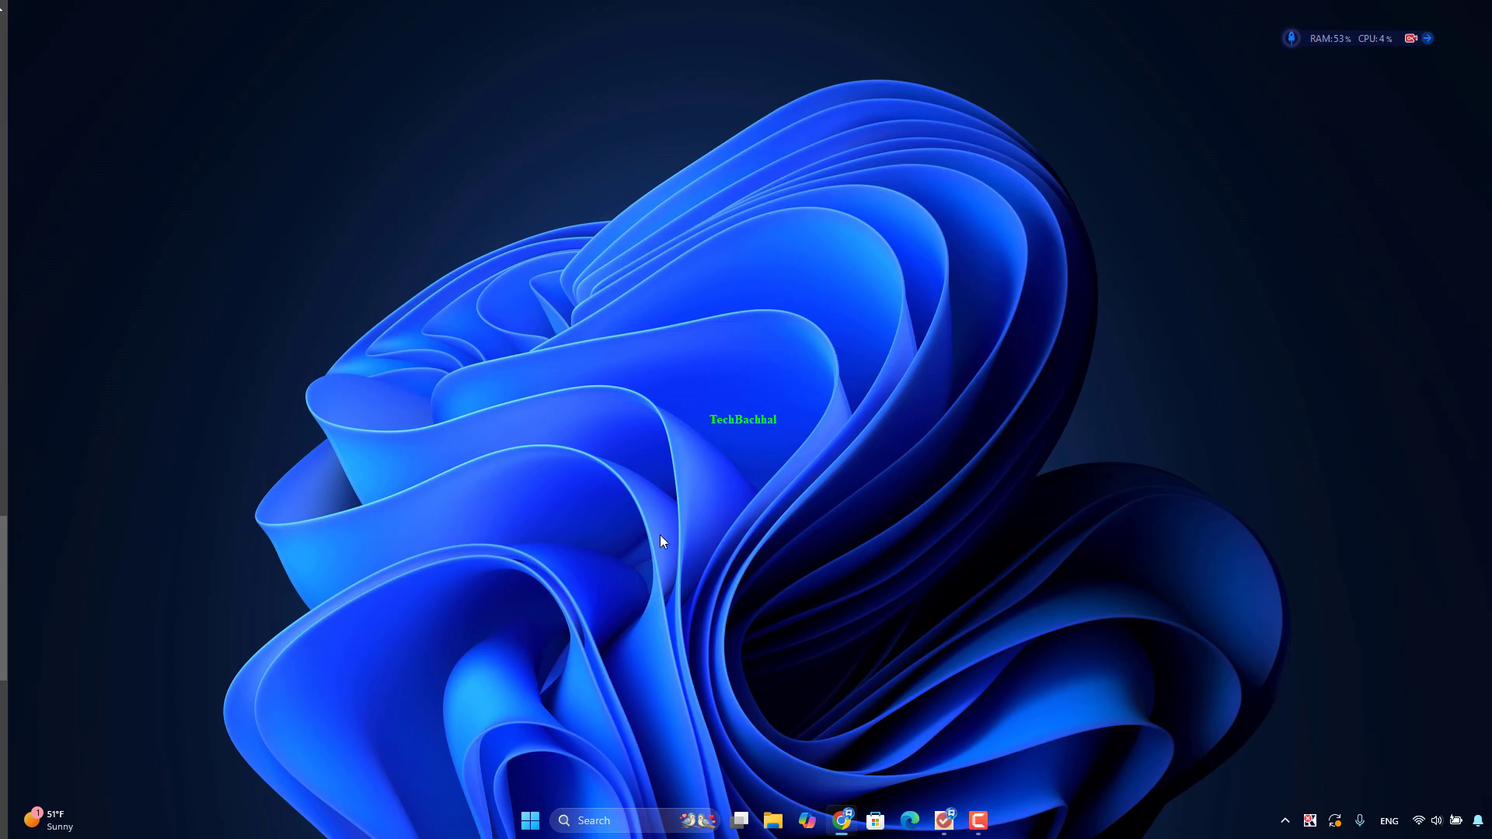
- Open Settings from Start and review the pending update's restart options without restarting
left_click(531, 820)
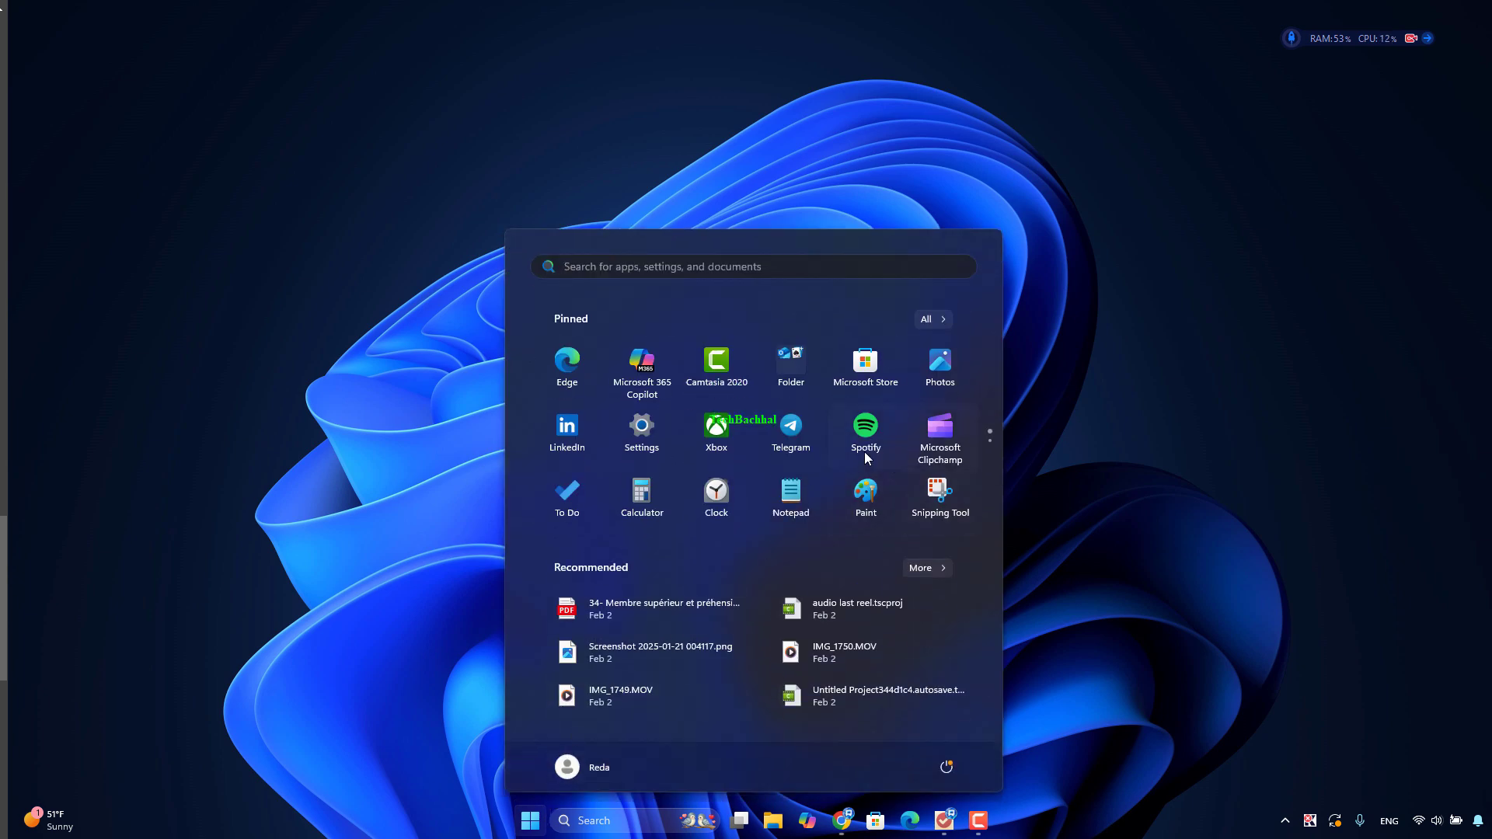
left_click(642, 429)
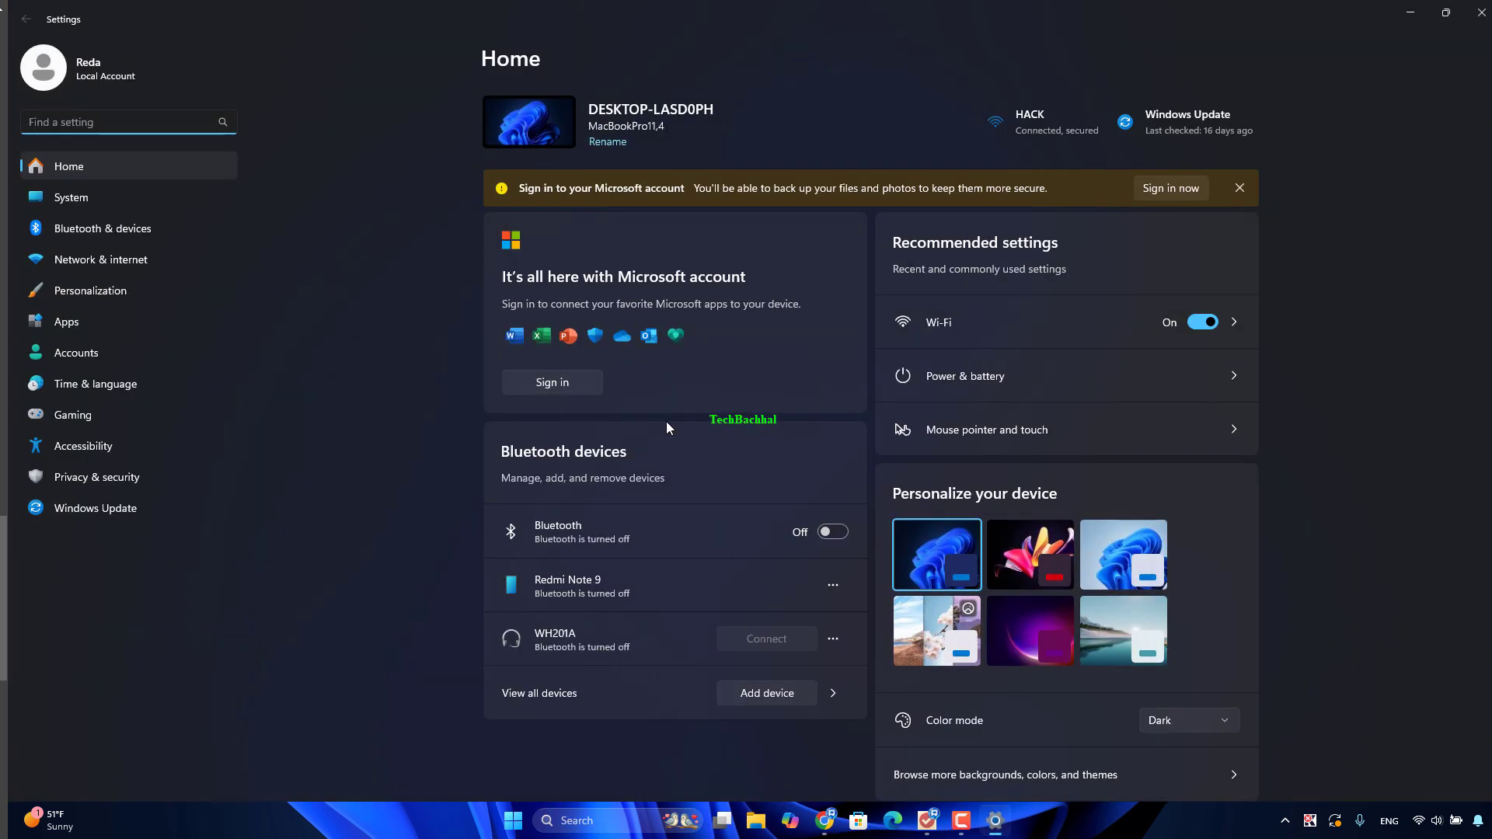
left_click(129, 509)
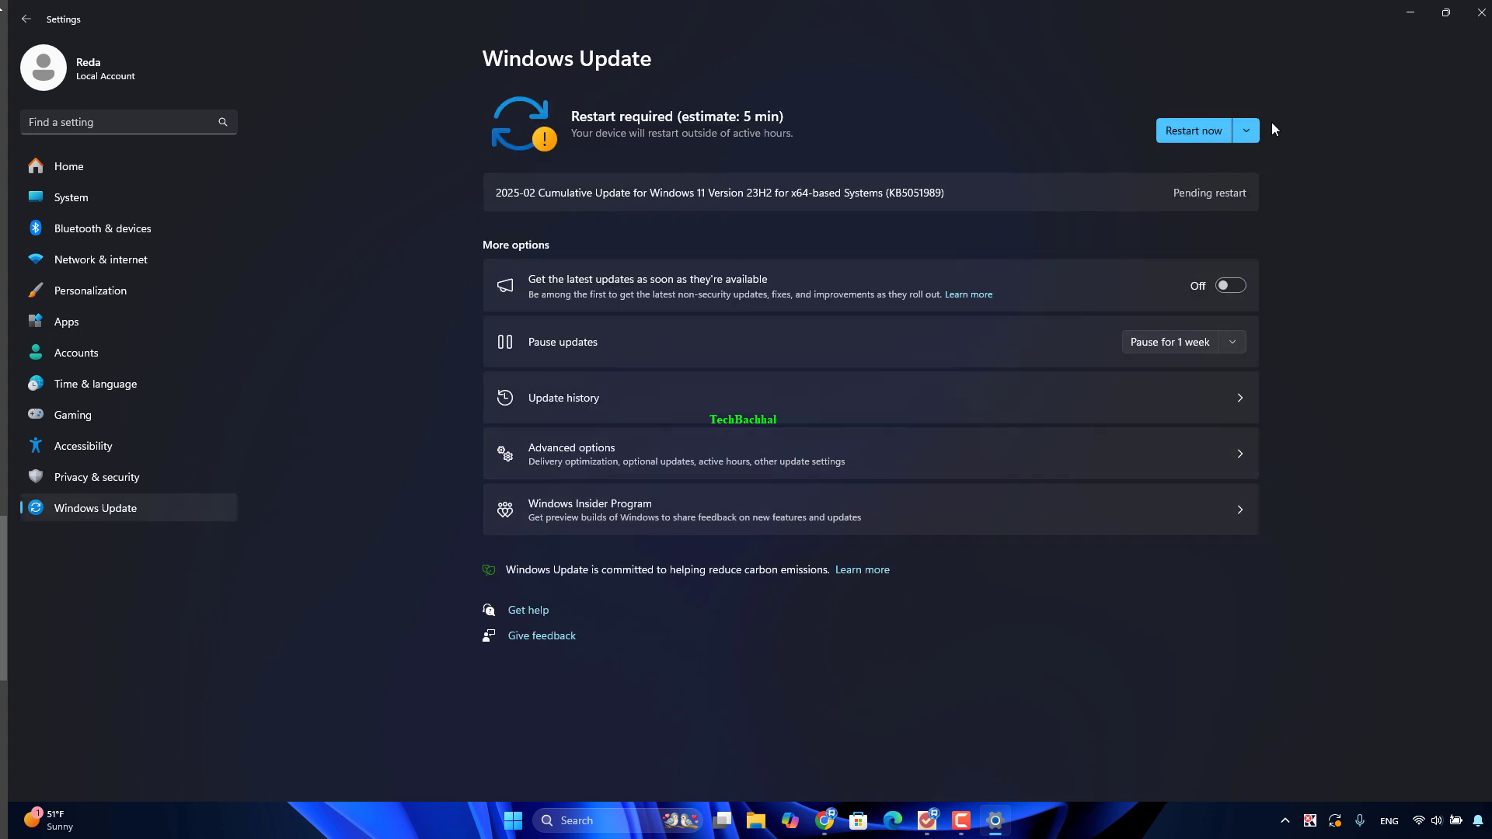
left_click(1246, 132)
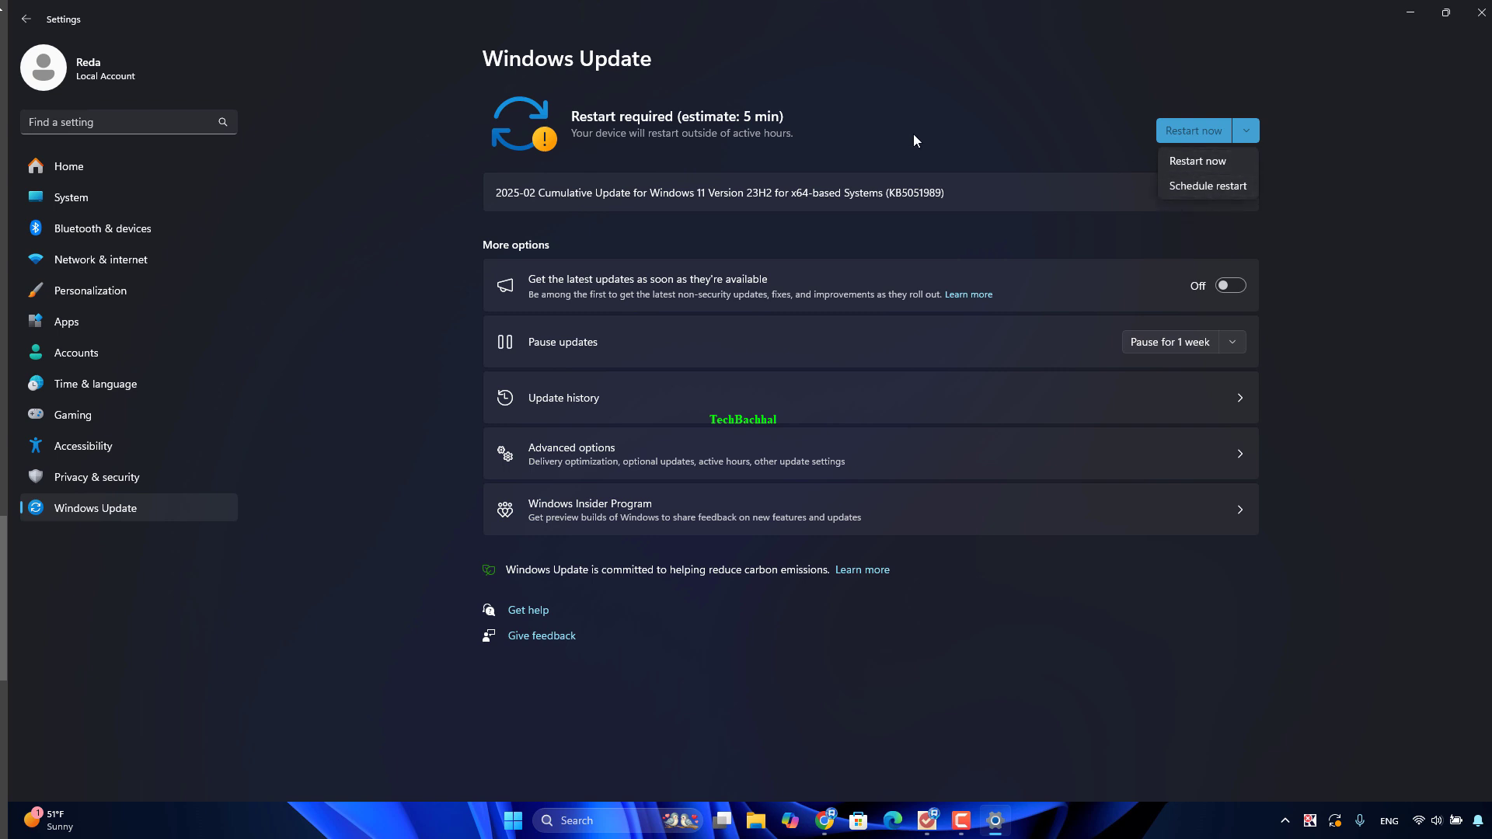
left_click(816, 121)
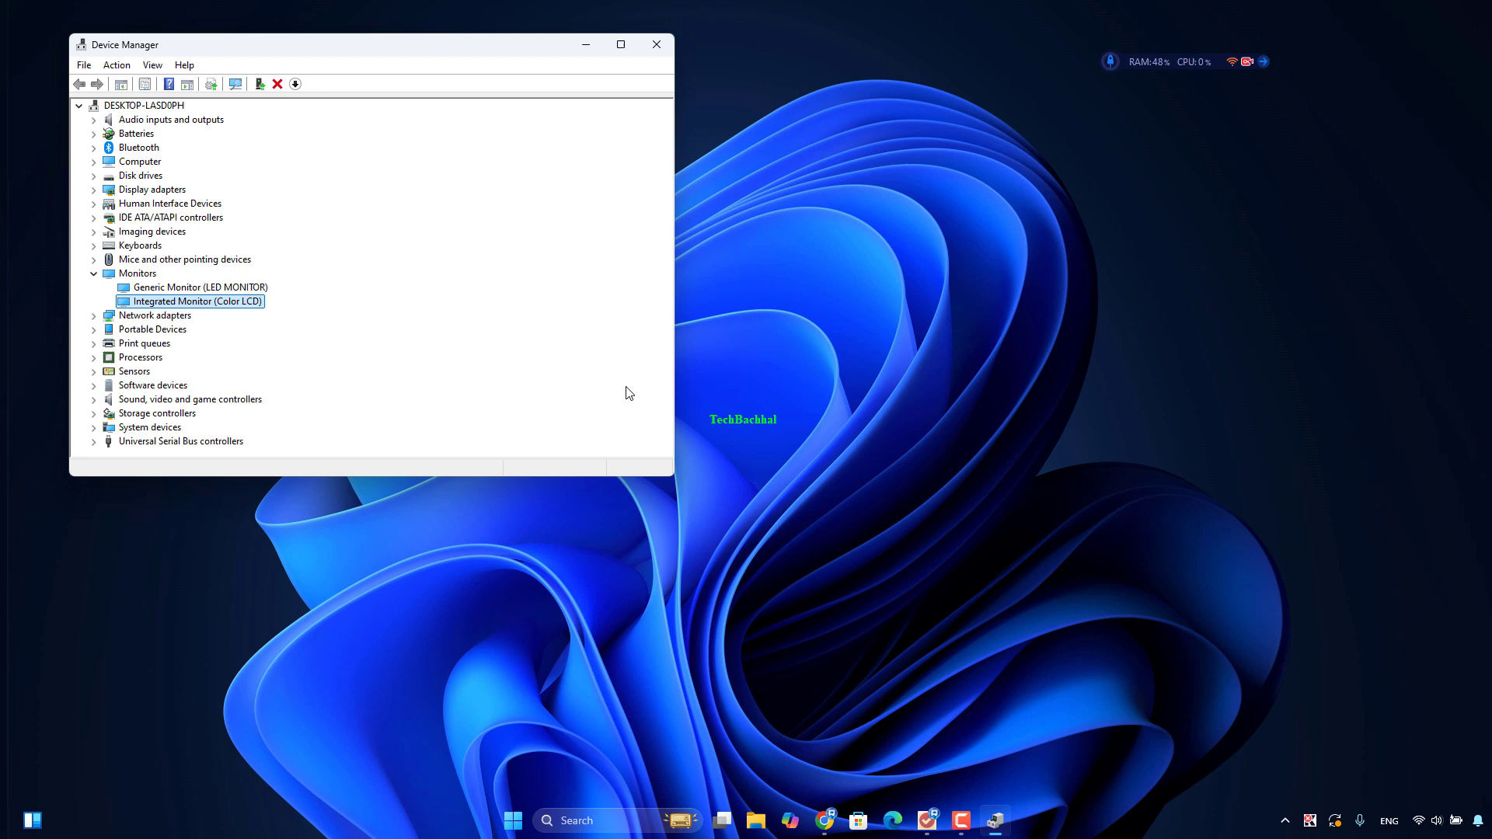
- Auto-search a driver for Integrated Monitor; the best driver is already installed
right_click(154, 308)
left_click(193, 316)
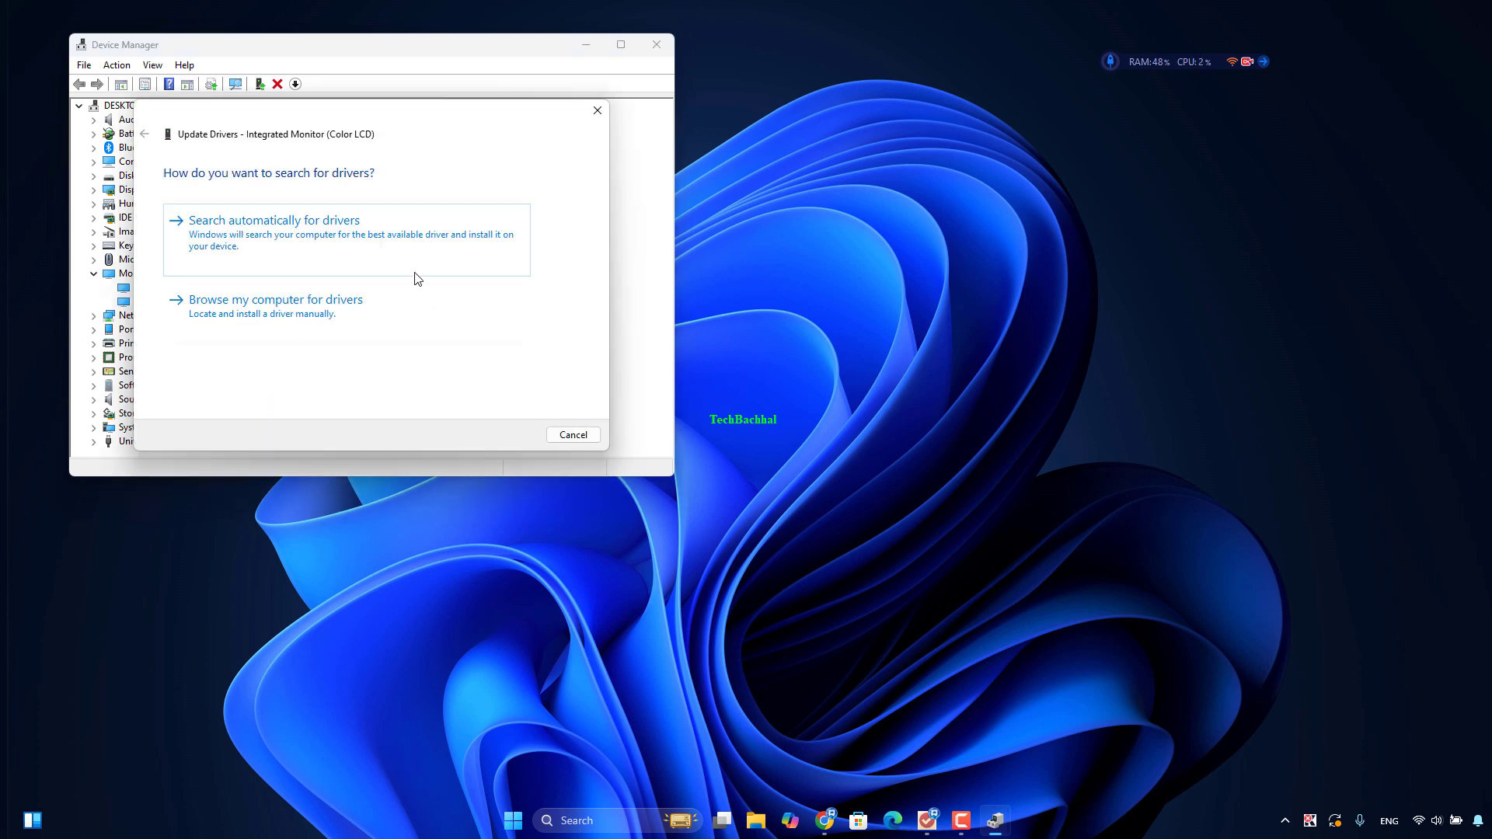
left_click(408, 252)
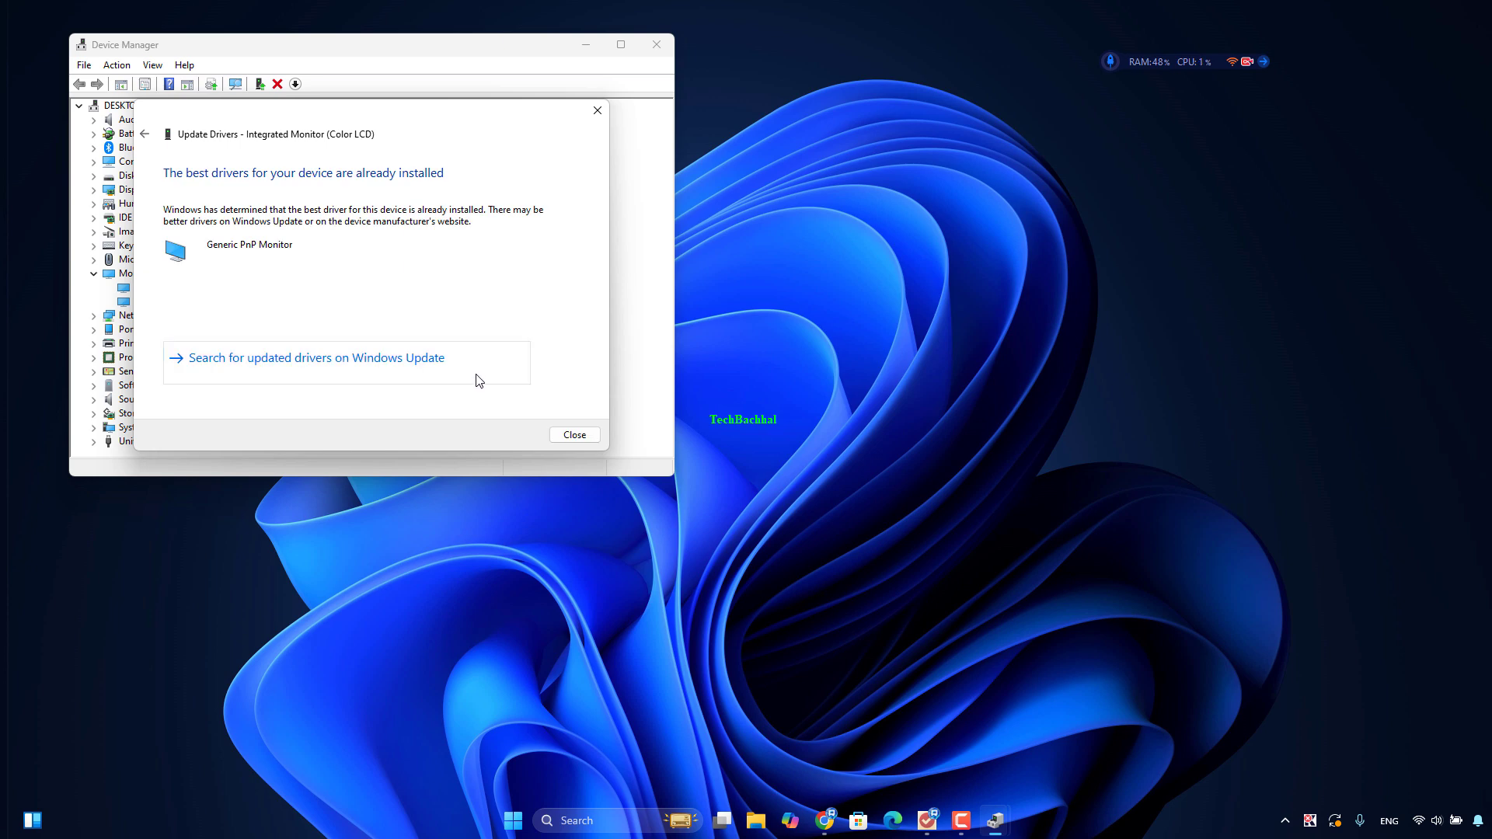
left_click(567, 431)
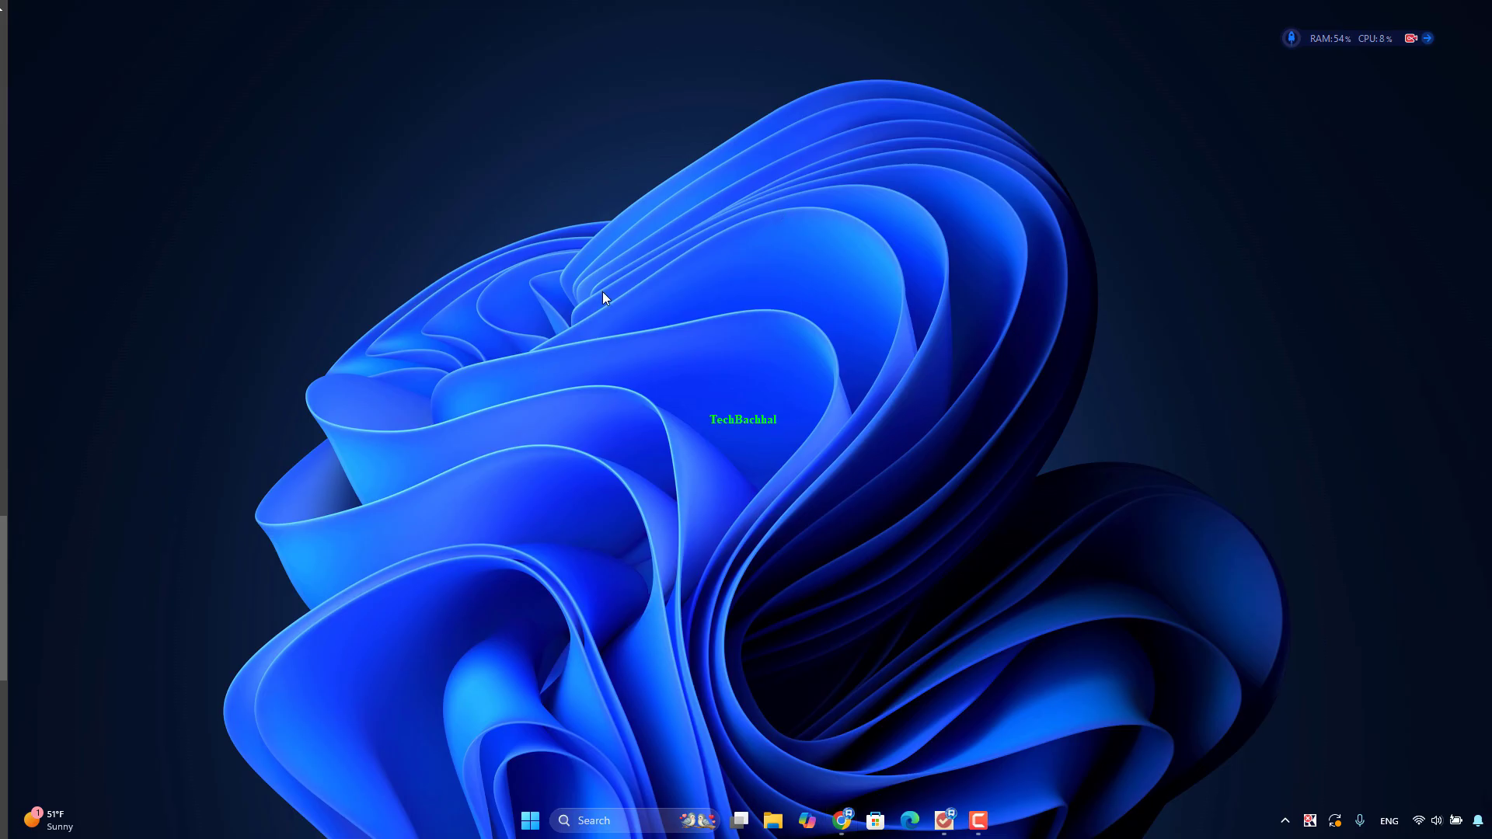
- Launch Display settings from the desktop's expanded right-click menu
right_click(637, 321)
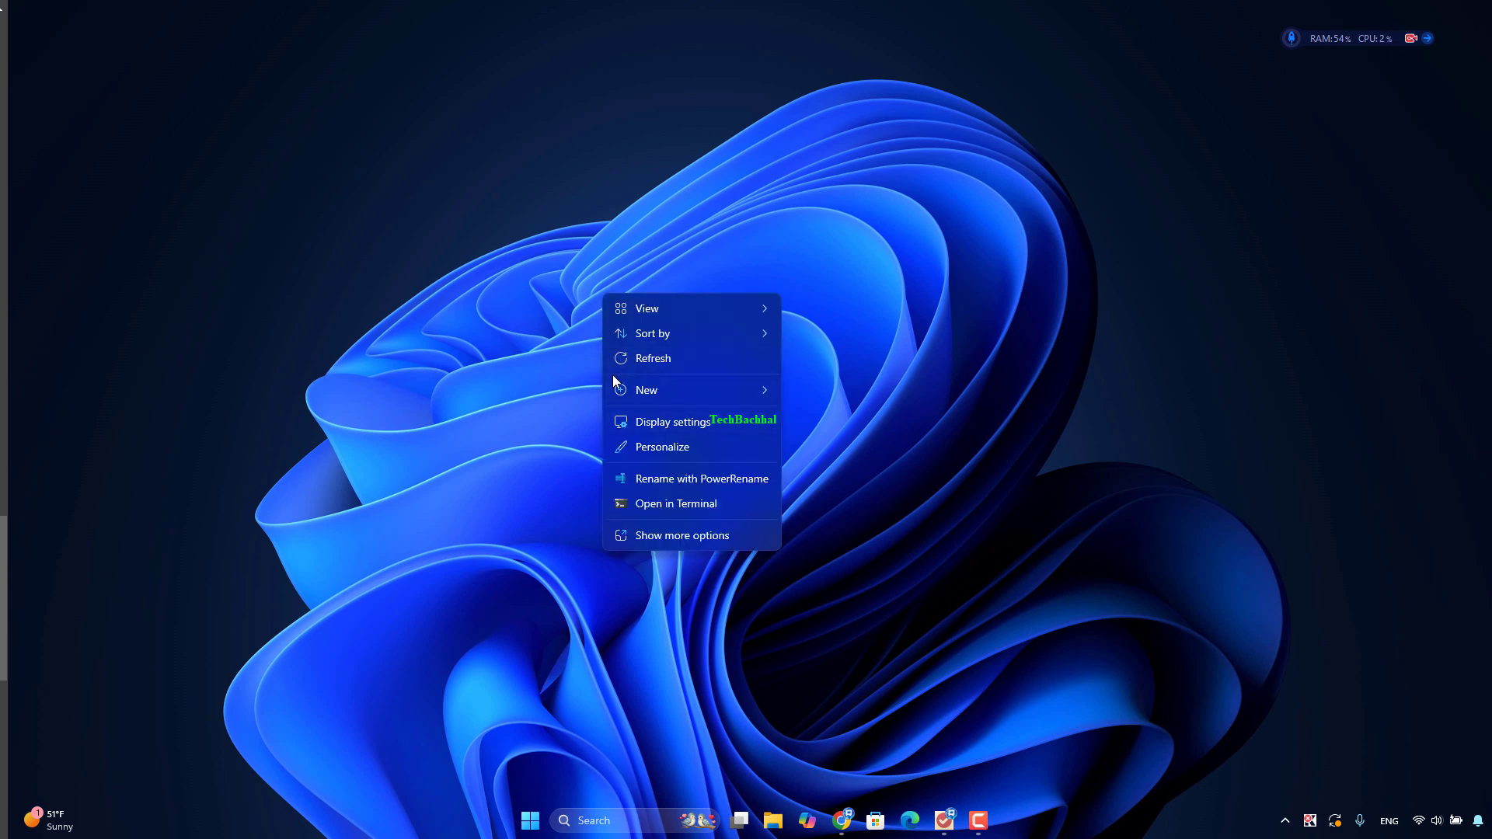
left_click(682, 533)
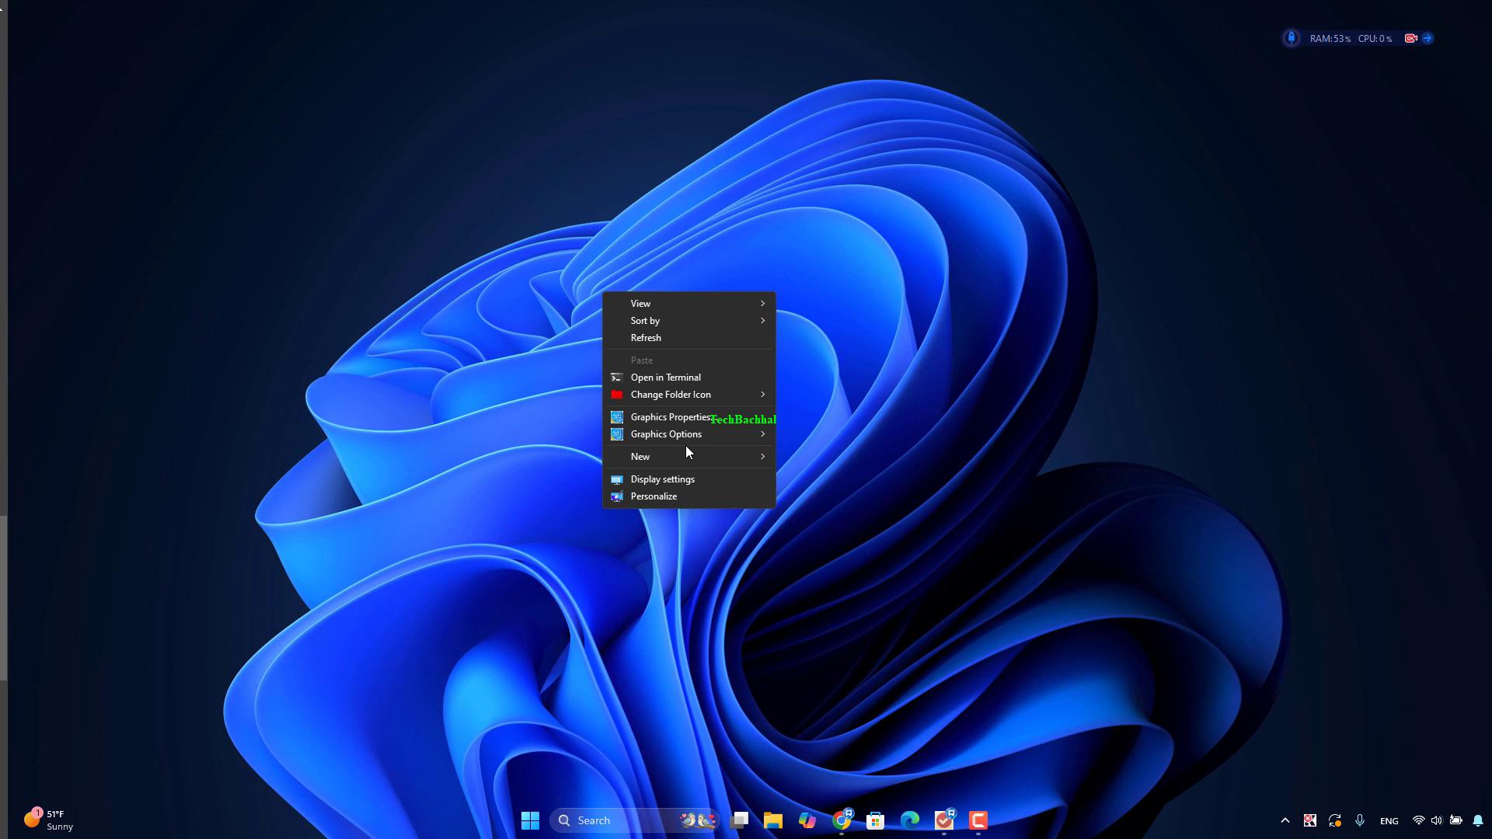
mouse_move(652, 456)
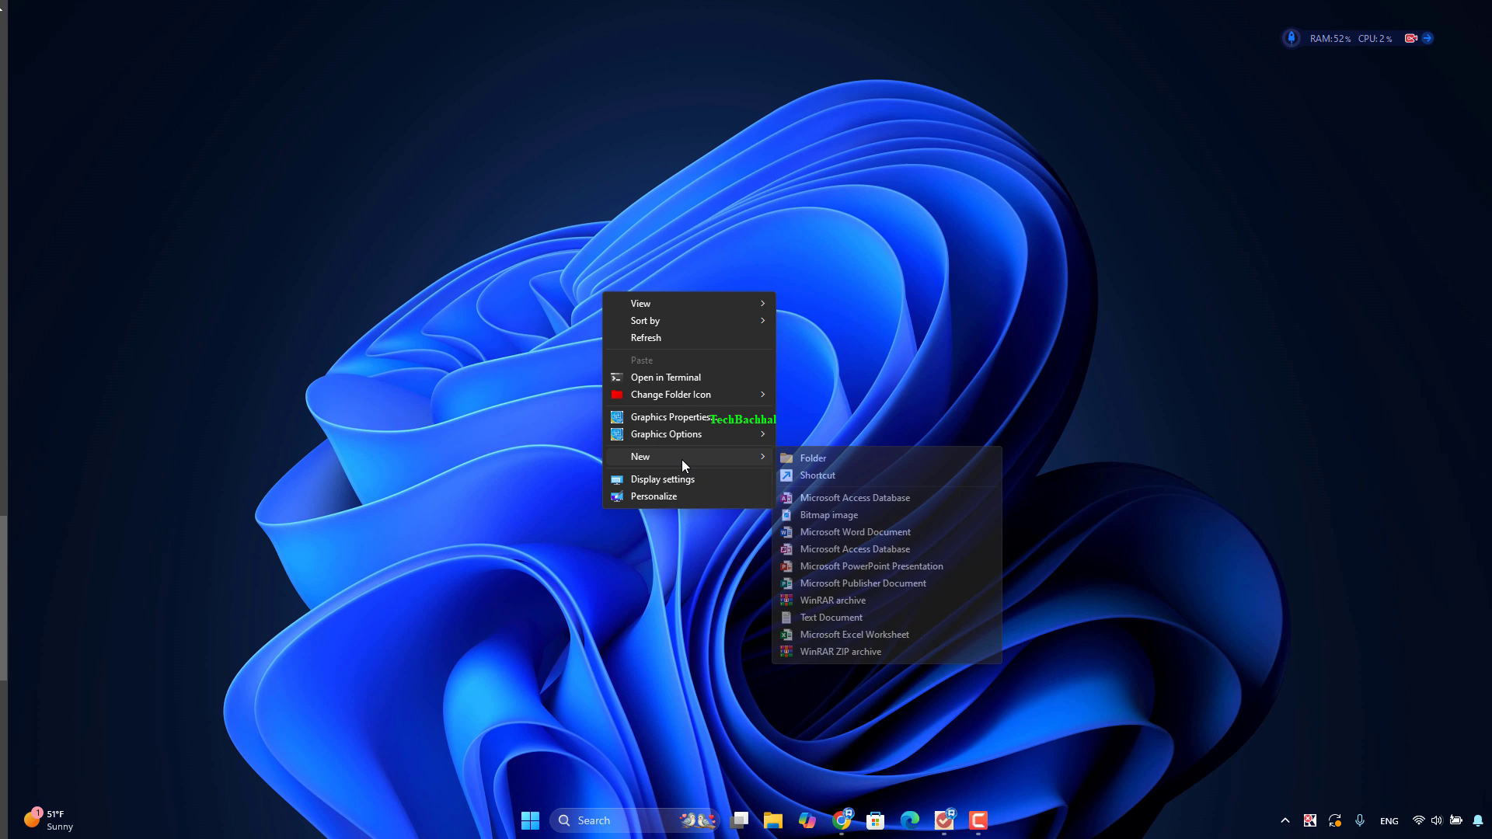
left_click(691, 479)
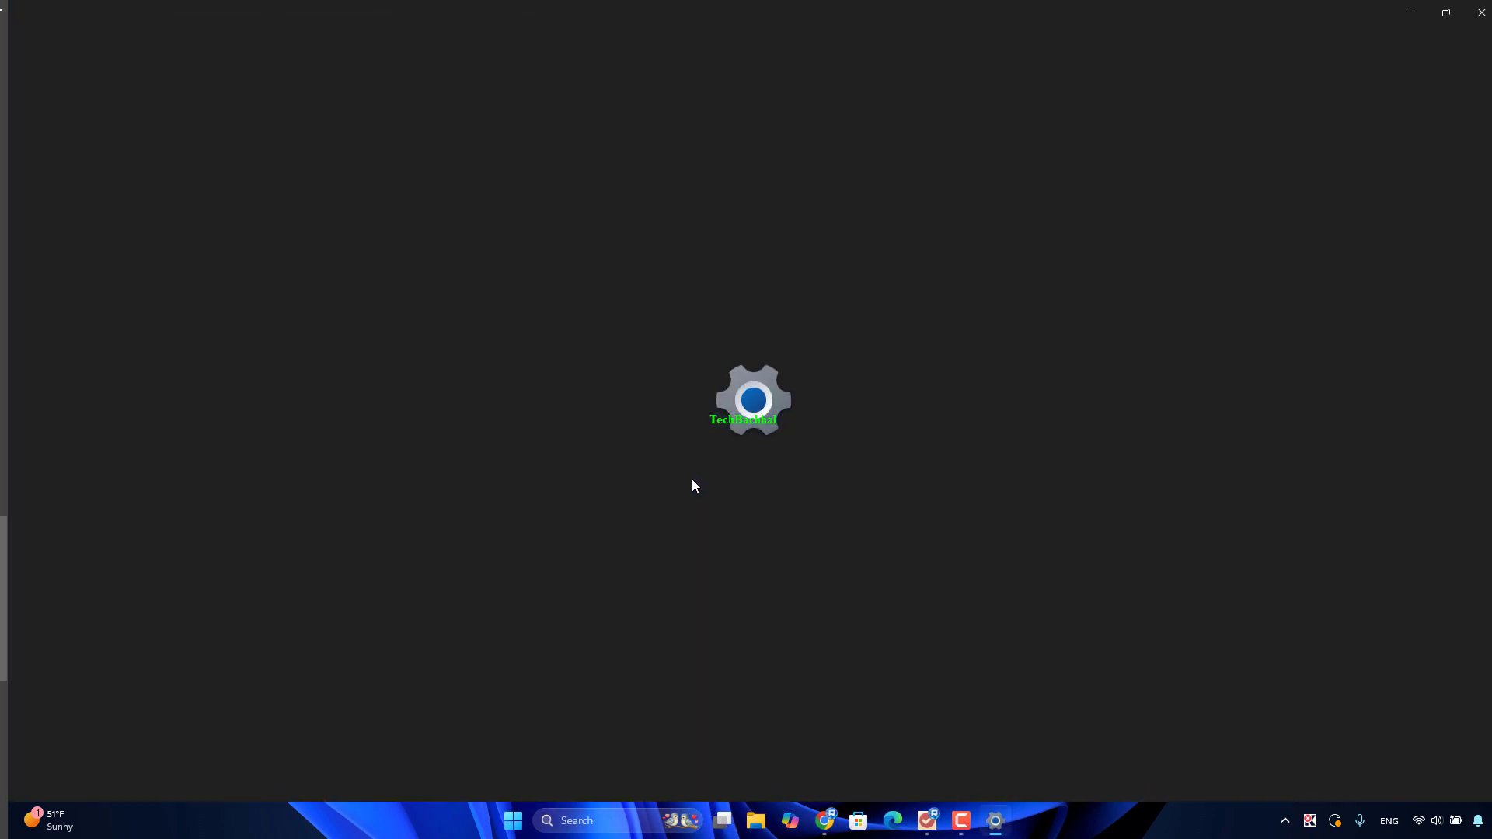
scroll(690, 481, "down", 1)
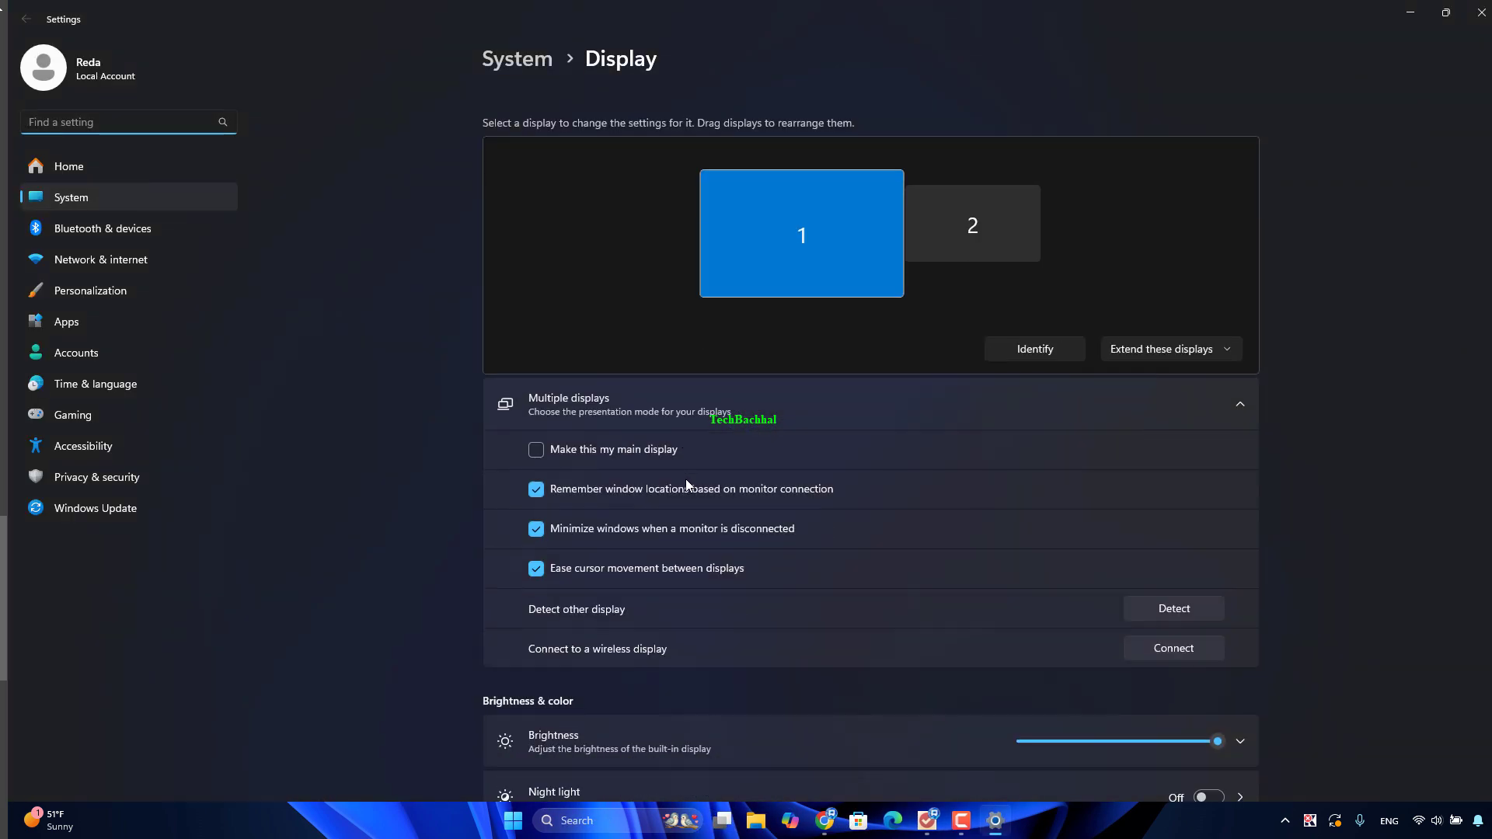
scroll(688, 481, "down", 8)
- Review the first screen's refresh rate (59.99 Hz) in Advanced display, leaving it unchanged
left_click(688, 479)
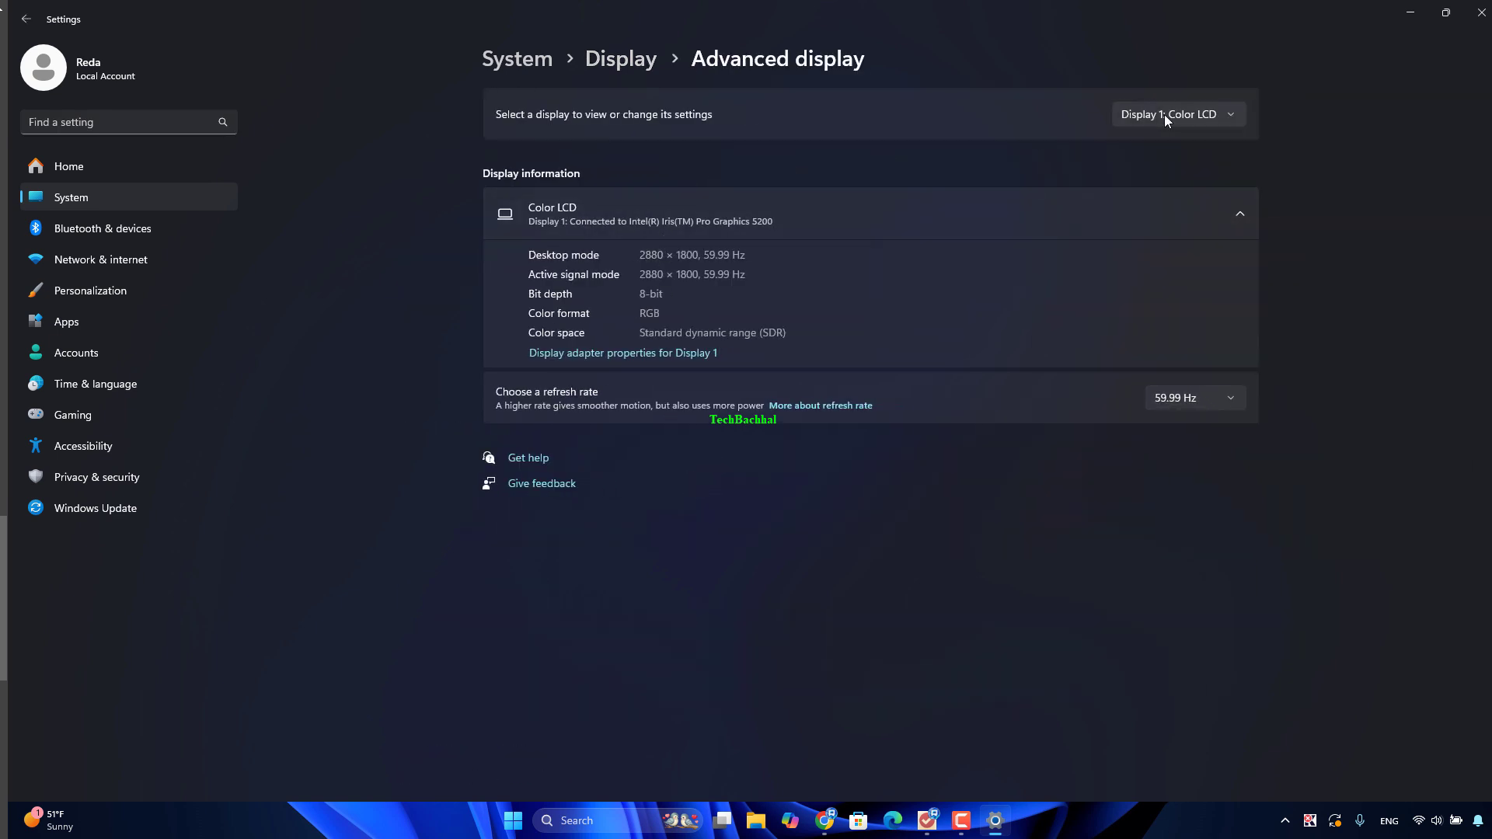
left_click(1181, 398)
left_click(1181, 397)
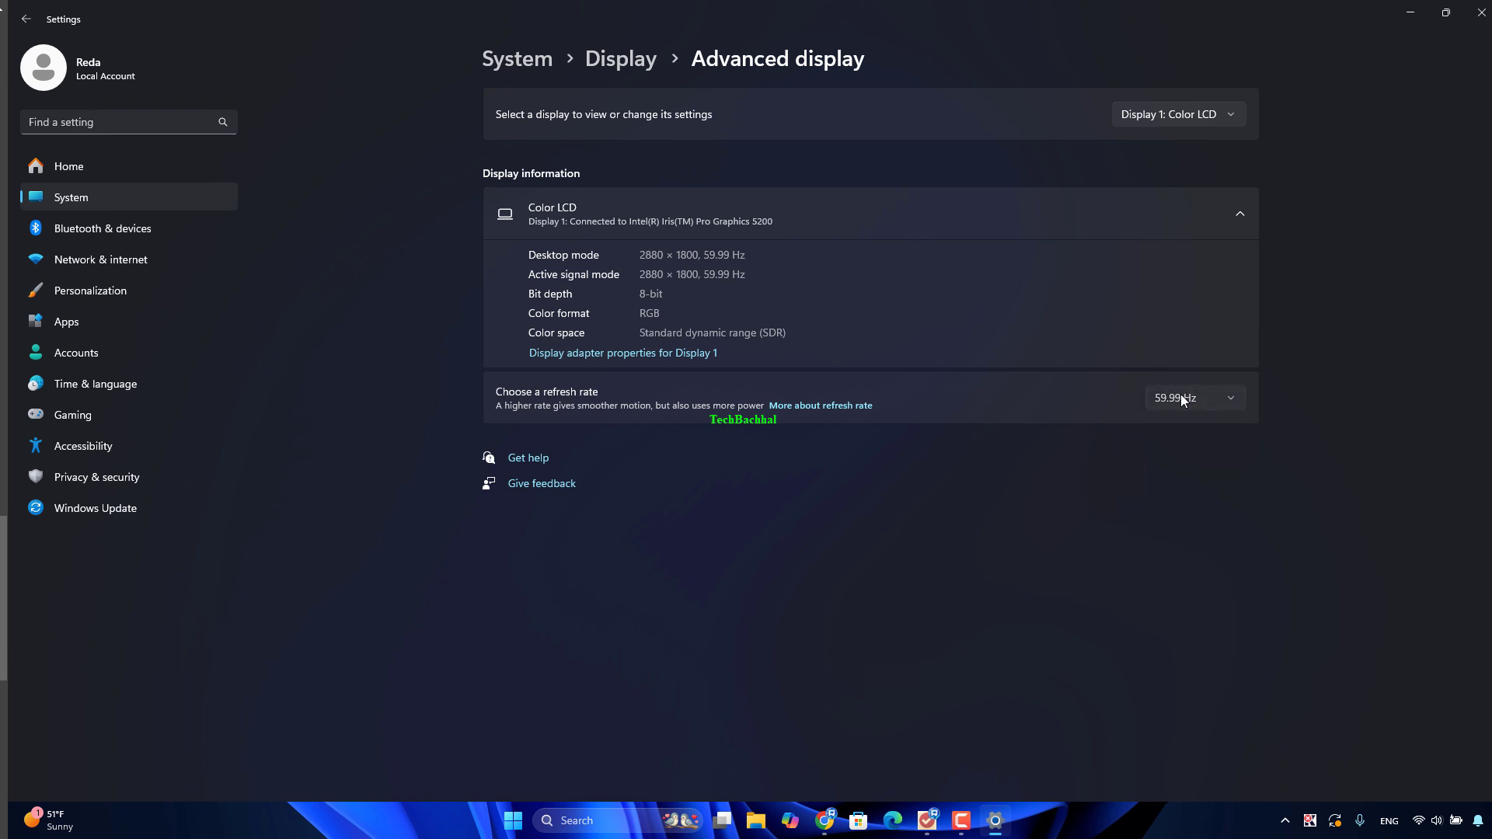
- Switch to the LED monitor (Display 2) and keep its refresh rate at 75 Hz
left_click(1162, 107)
left_click(1177, 105)
left_click(1186, 141)
left_click(1183, 402)
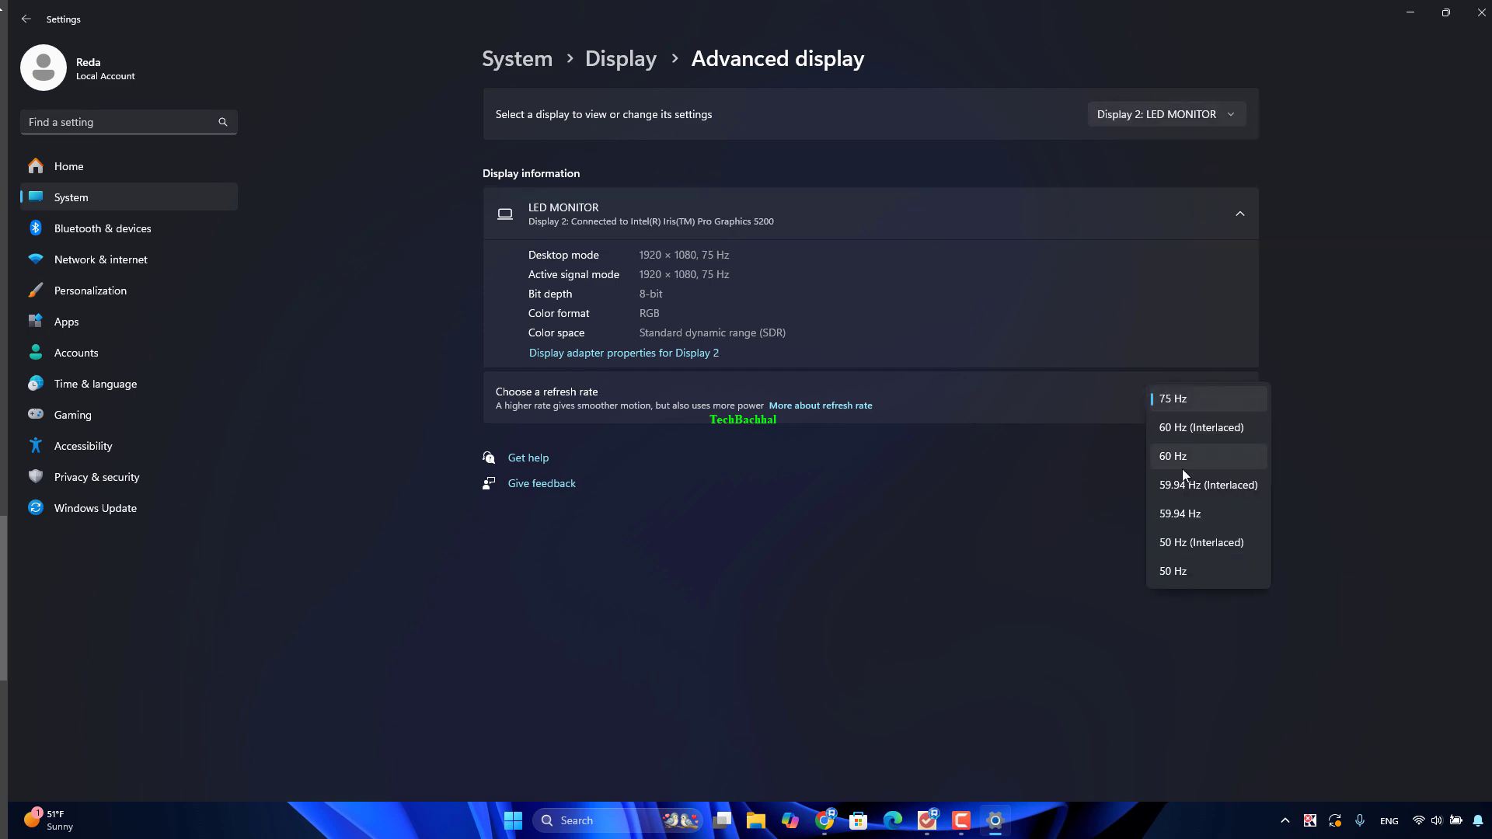
left_click(1196, 397)
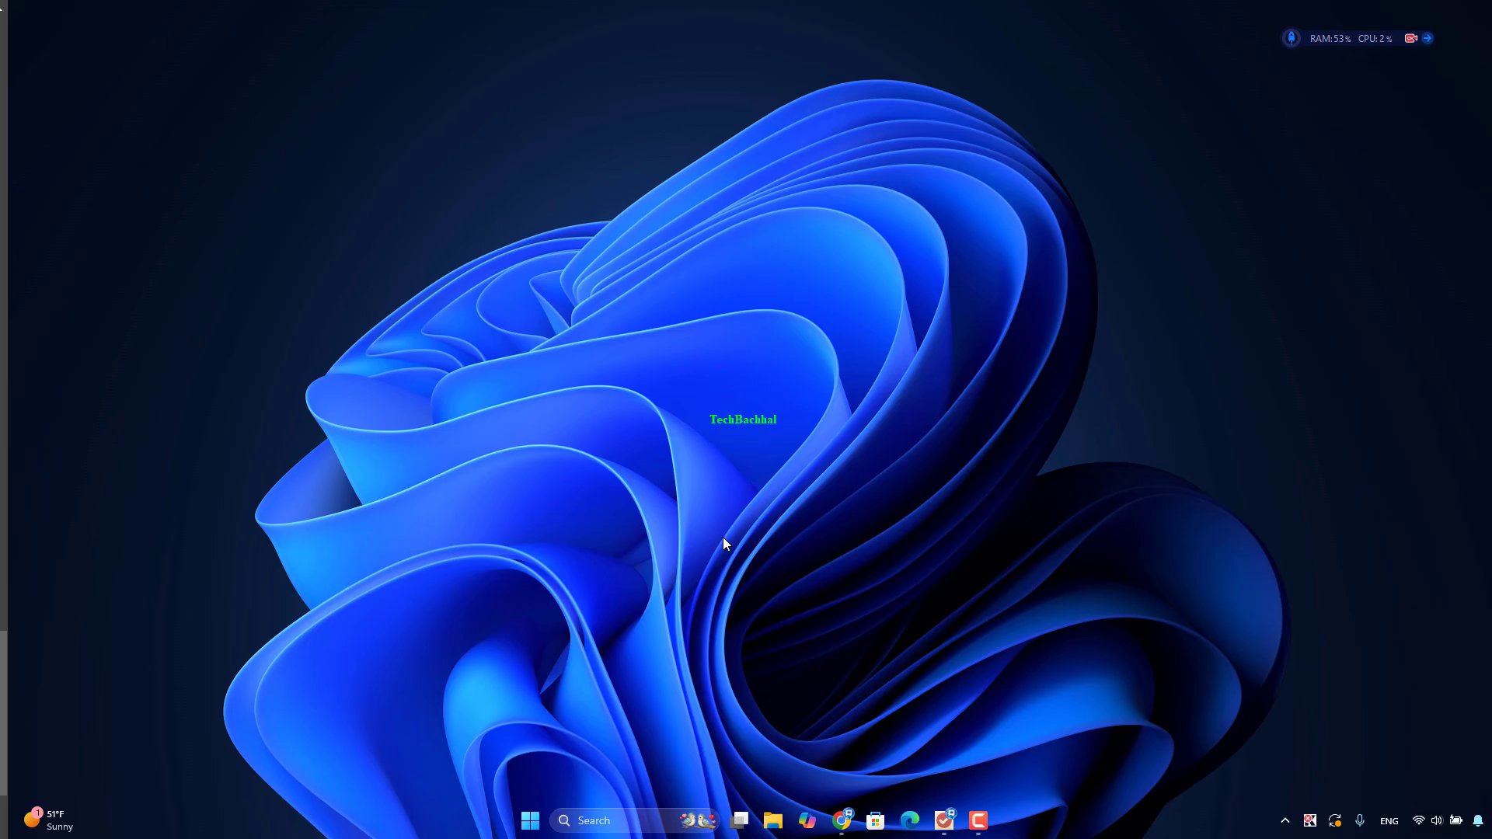
key("super+i")
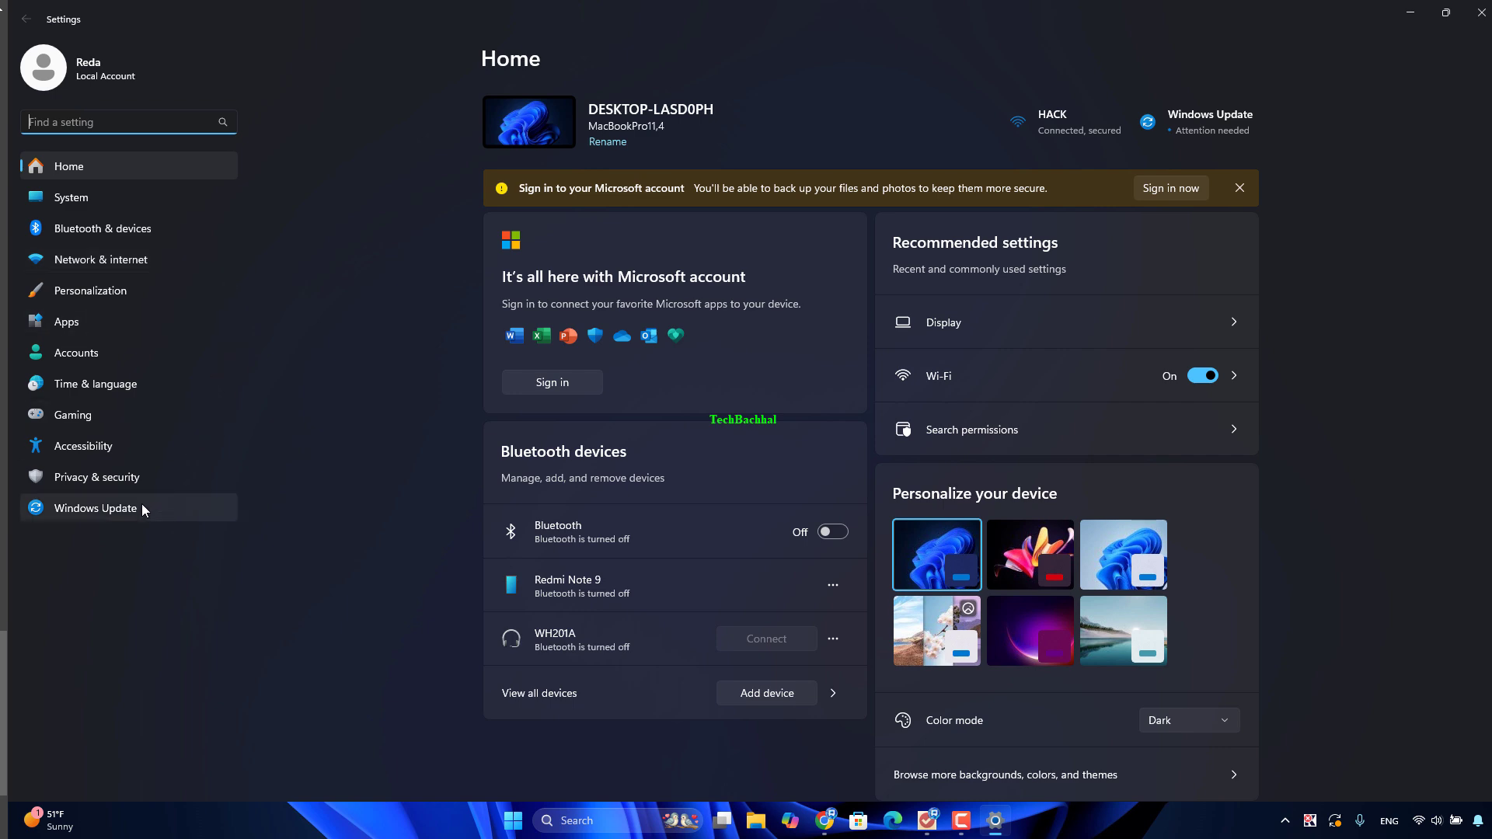
left_click(146, 200)
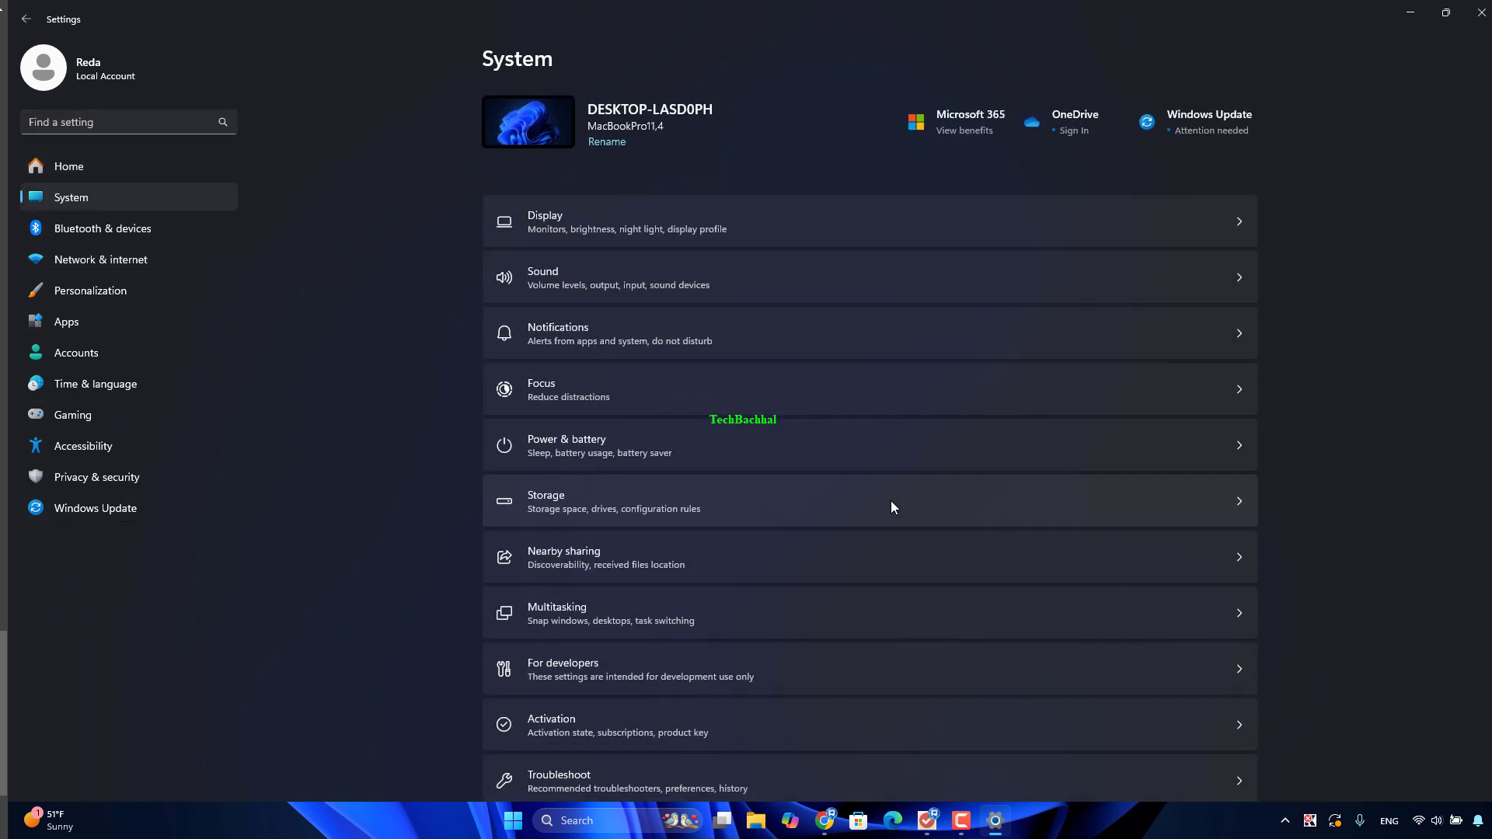
scroll(890, 499, "down", 5)
left_click(665, 356)
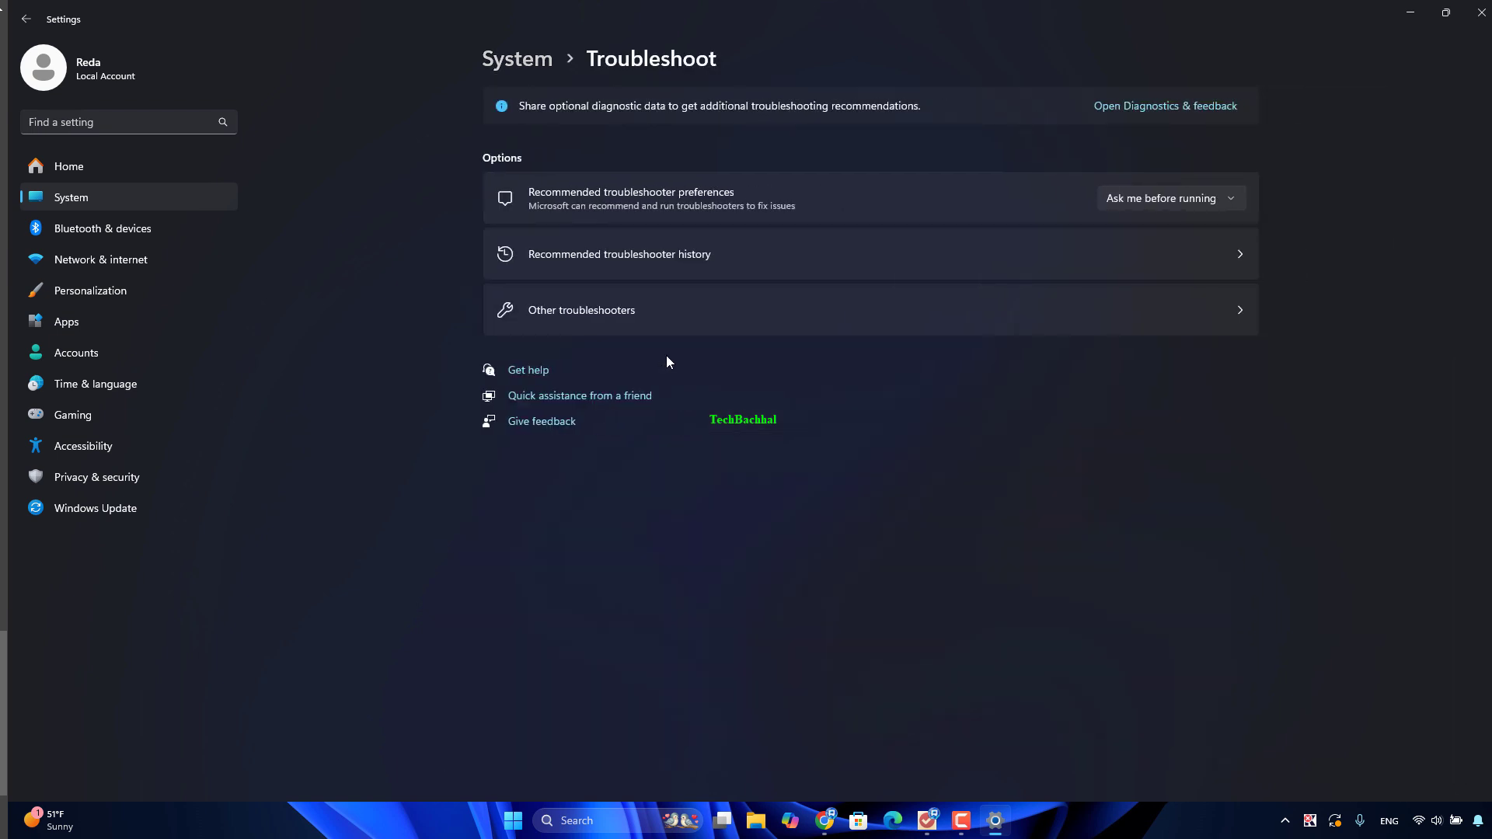
left_click(684, 330)
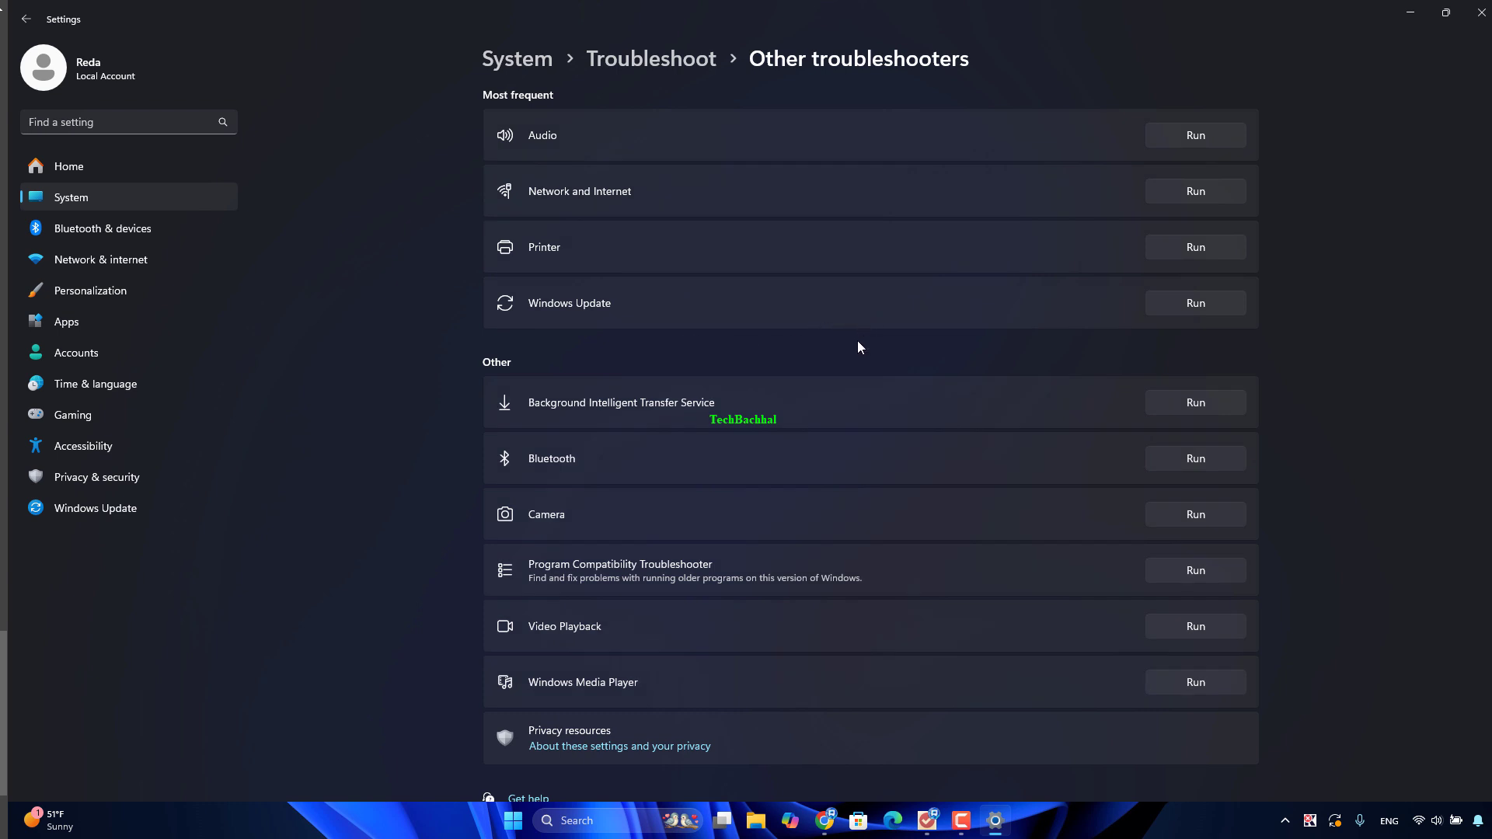
scroll(822, 455, "down", 1)
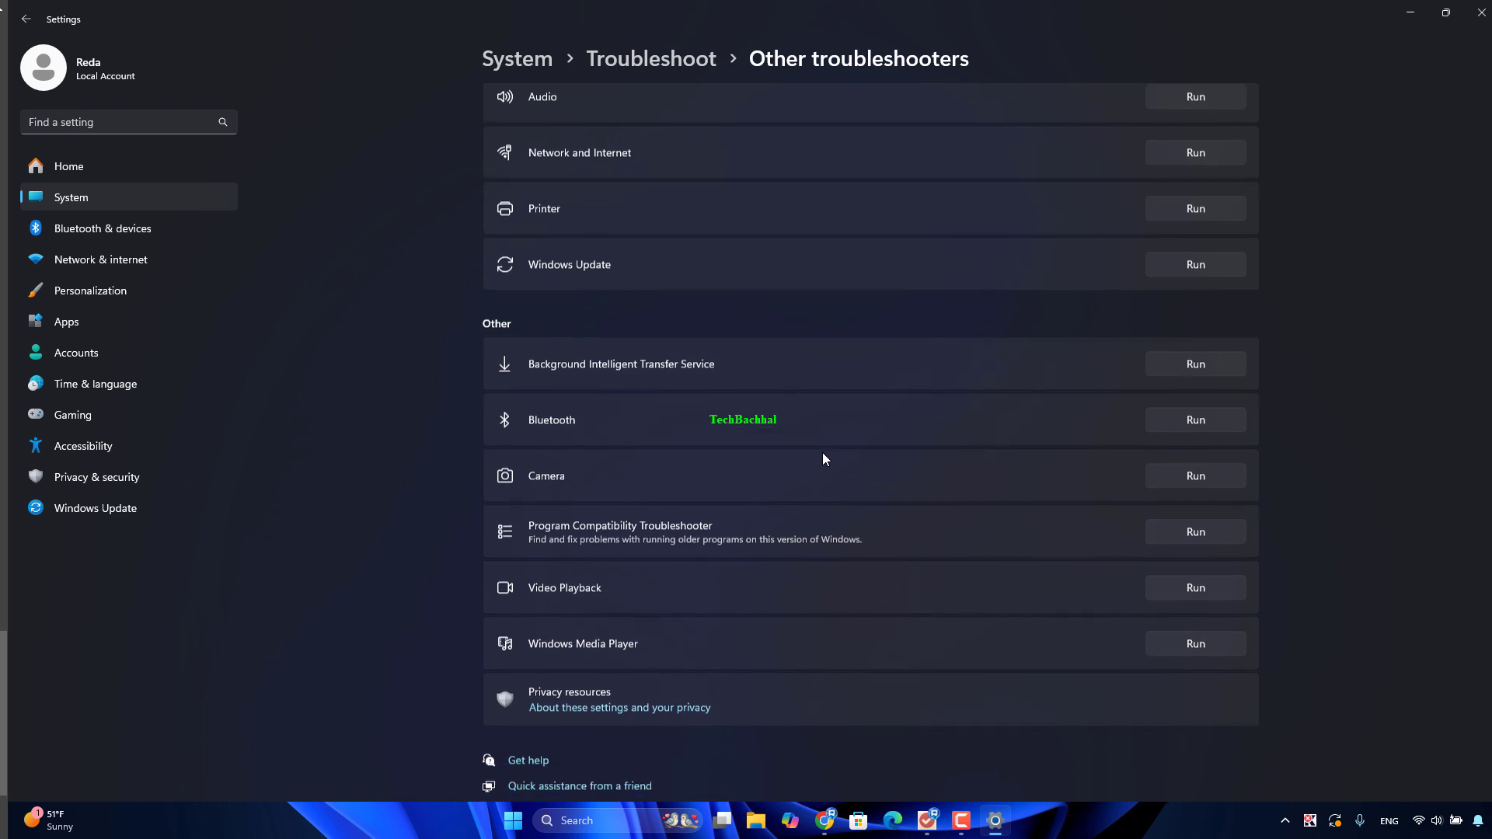
scroll(821, 459, "up", 1)
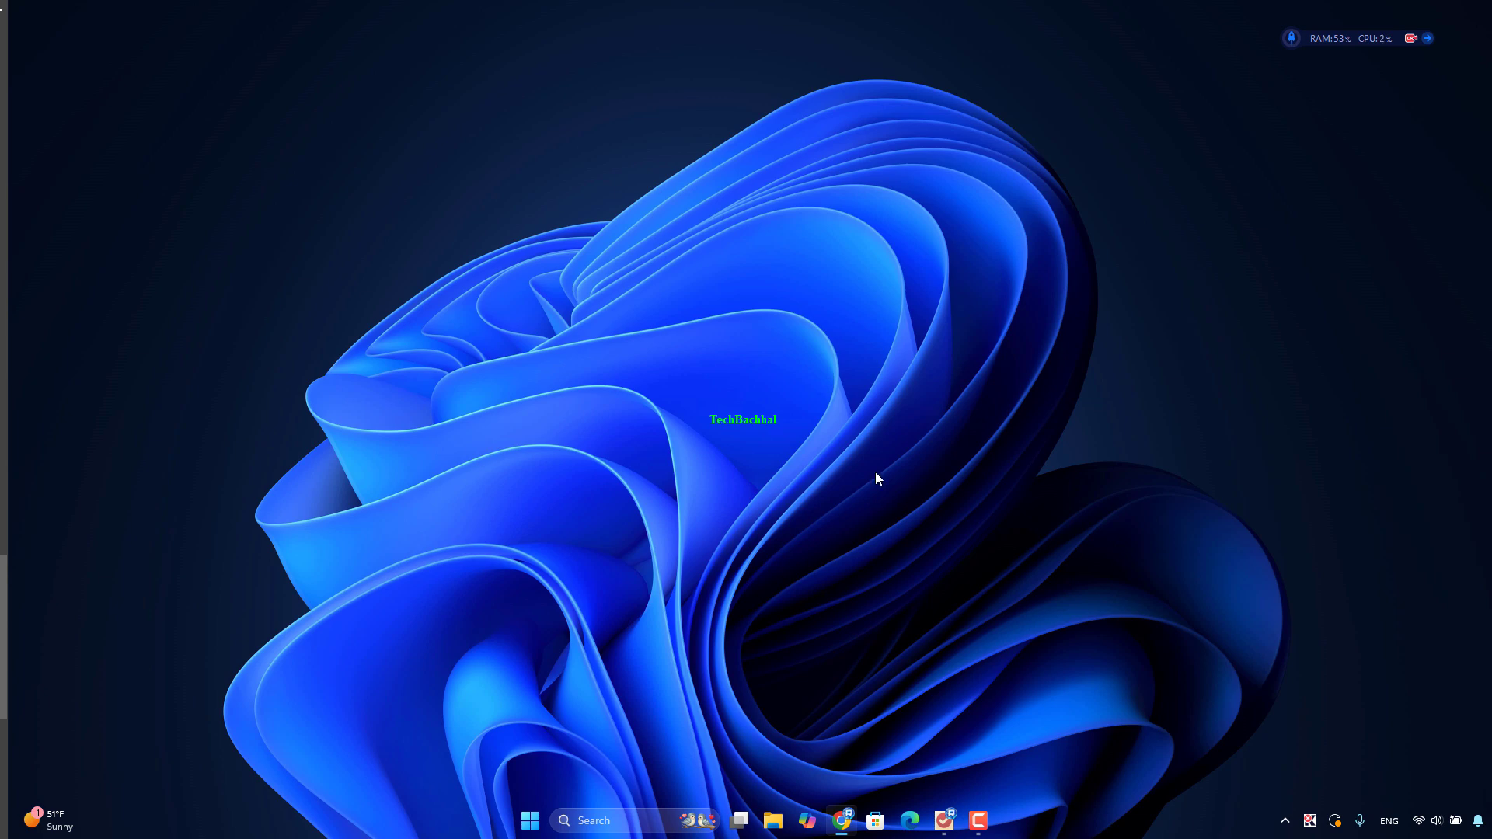
- Launch services.msc from Run, dismissing the typo error and retrying with the corrected name
key("super+r")
type("se")
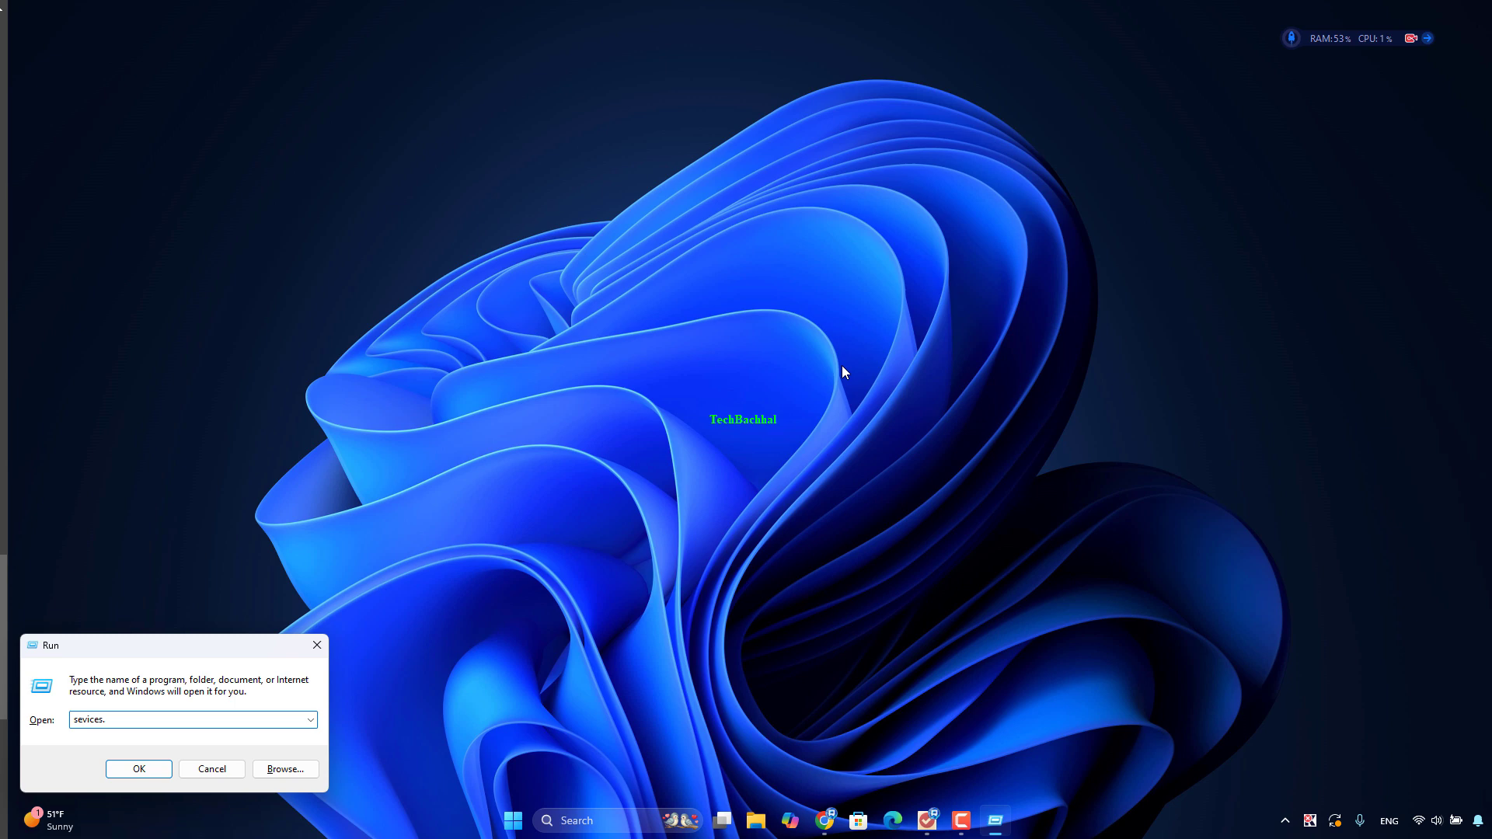
type("c")
key("Return")
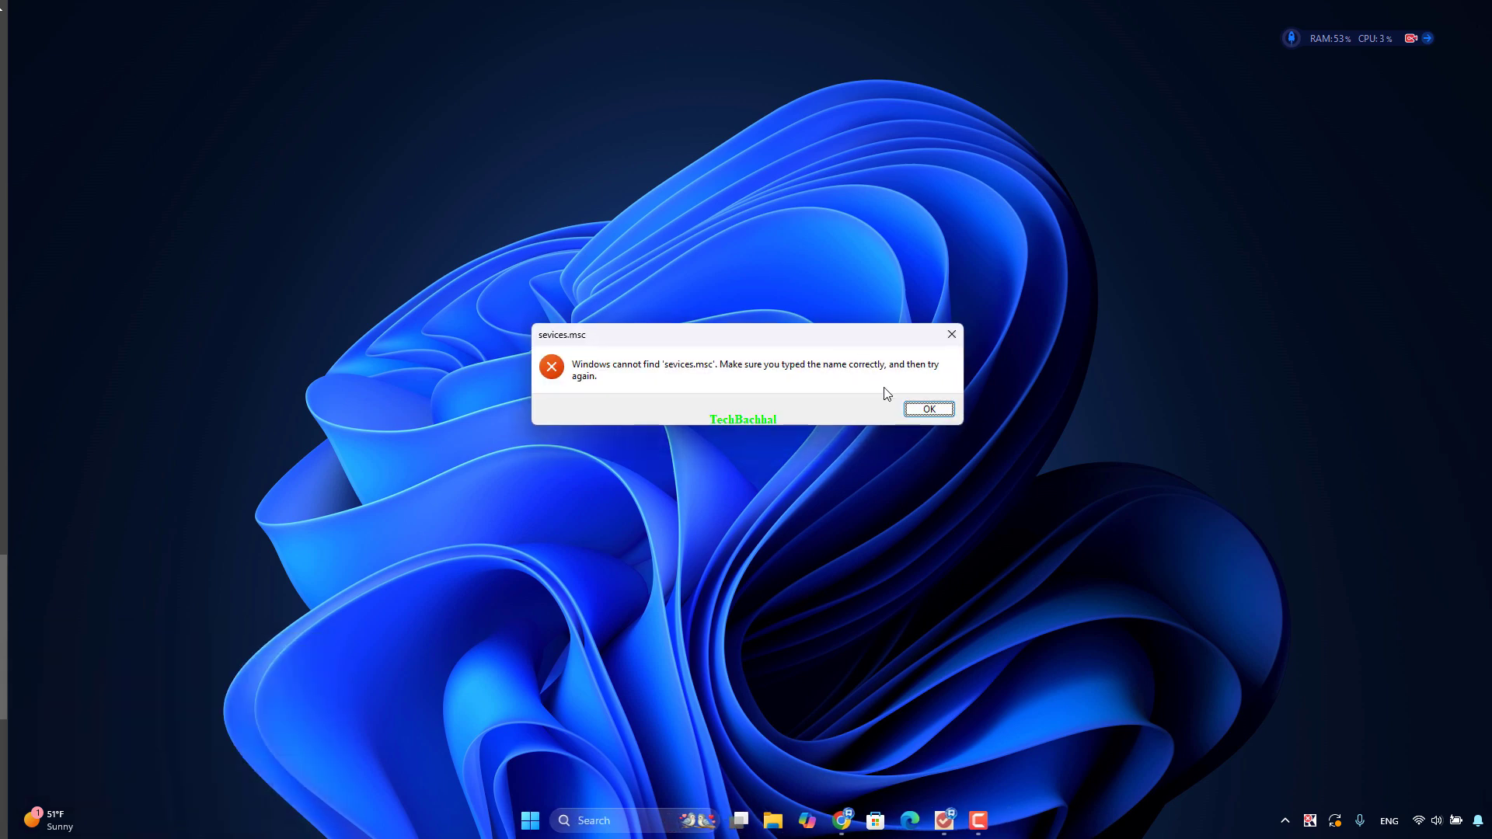
left_click(928, 411)
type("services.msc")
left_click(136, 720)
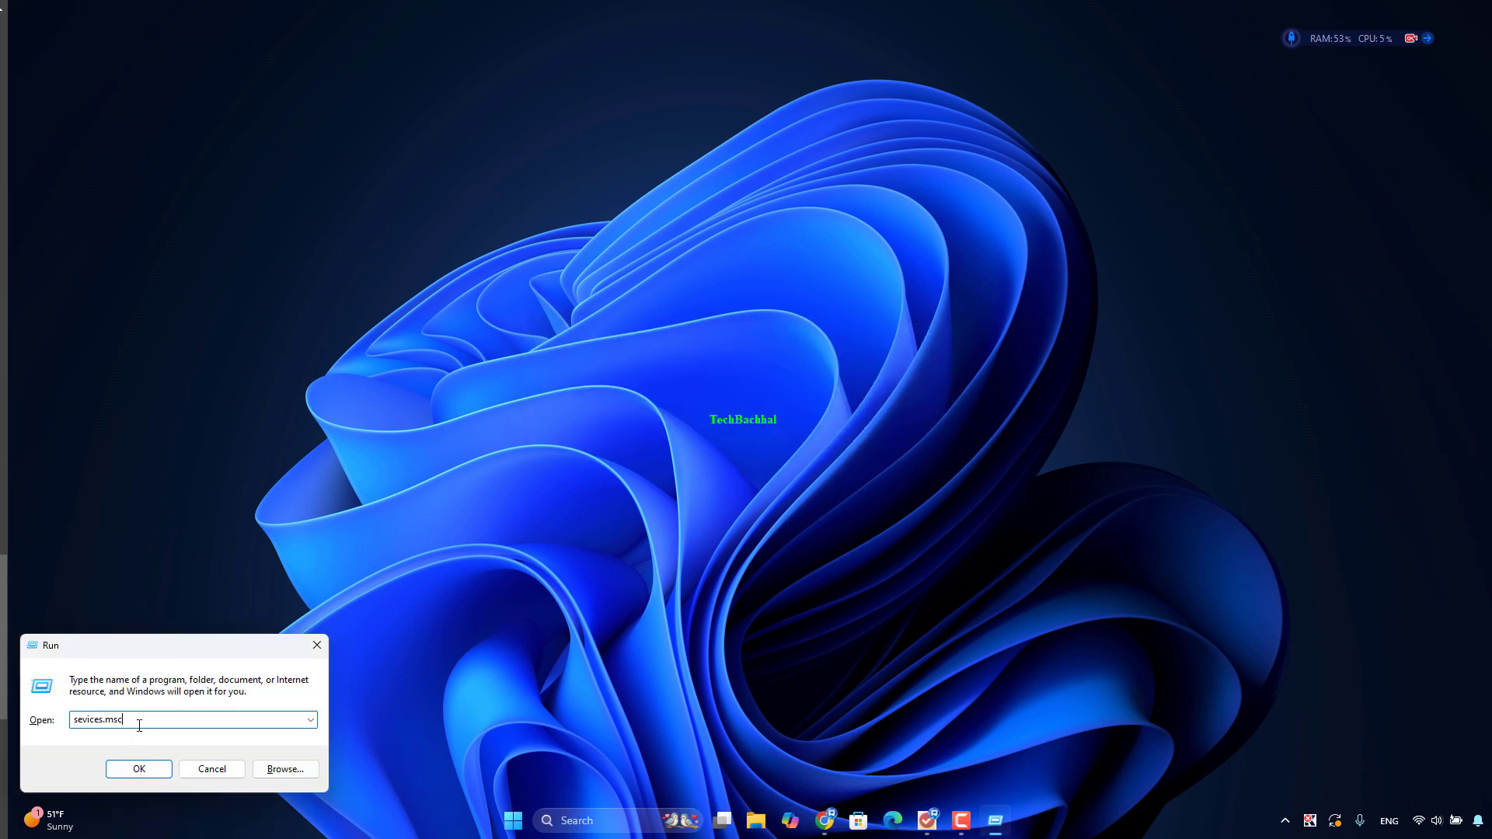
left_click(138, 769)
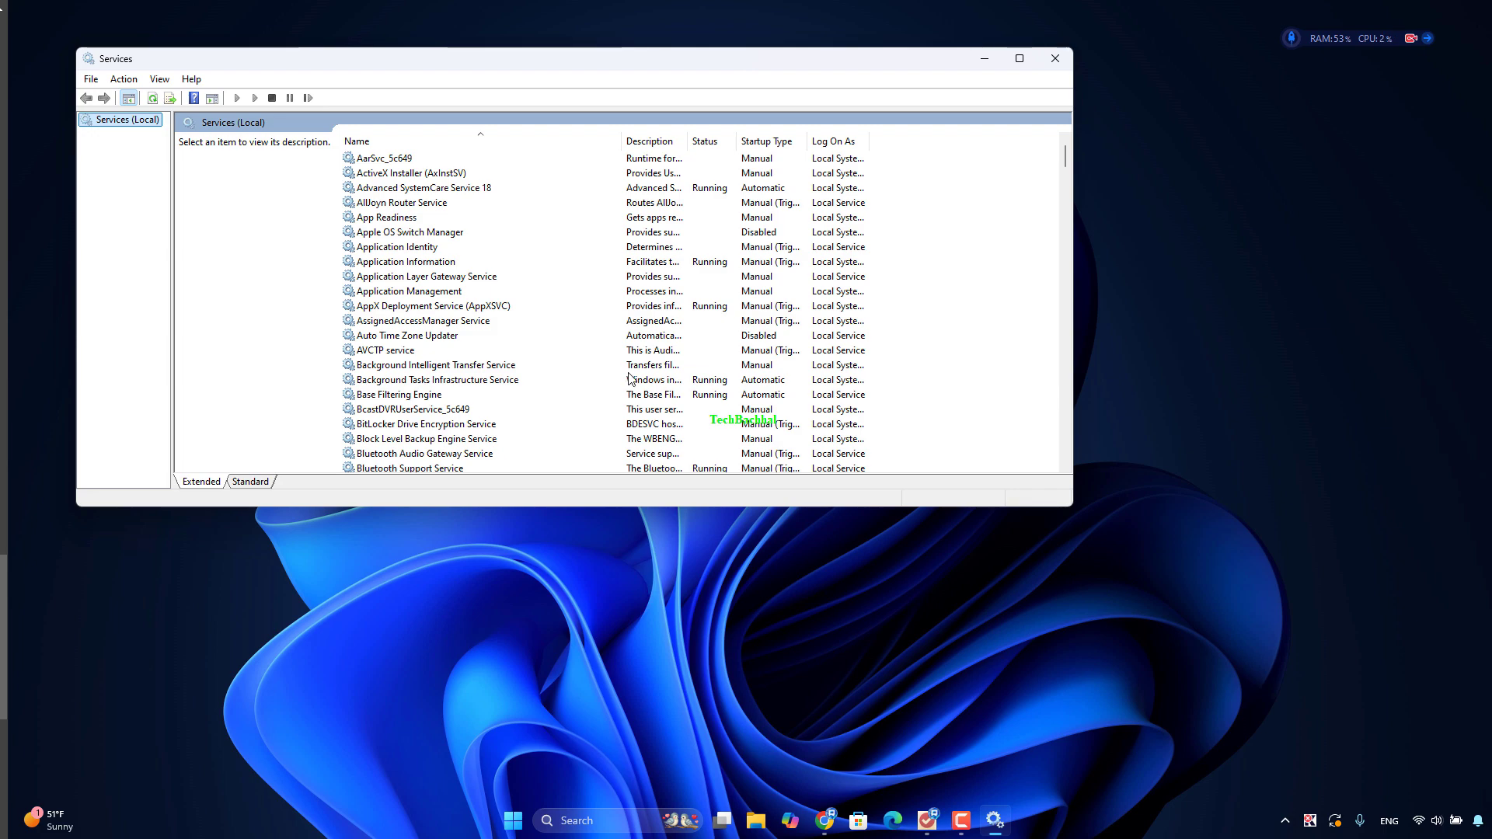
scroll(478, 327, "down", 10)
scroll(467, 336, "up", 10)
scroll(466, 339, "down", 4)
scroll(467, 340, "down", 4)
scroll(454, 345, "down", 6)
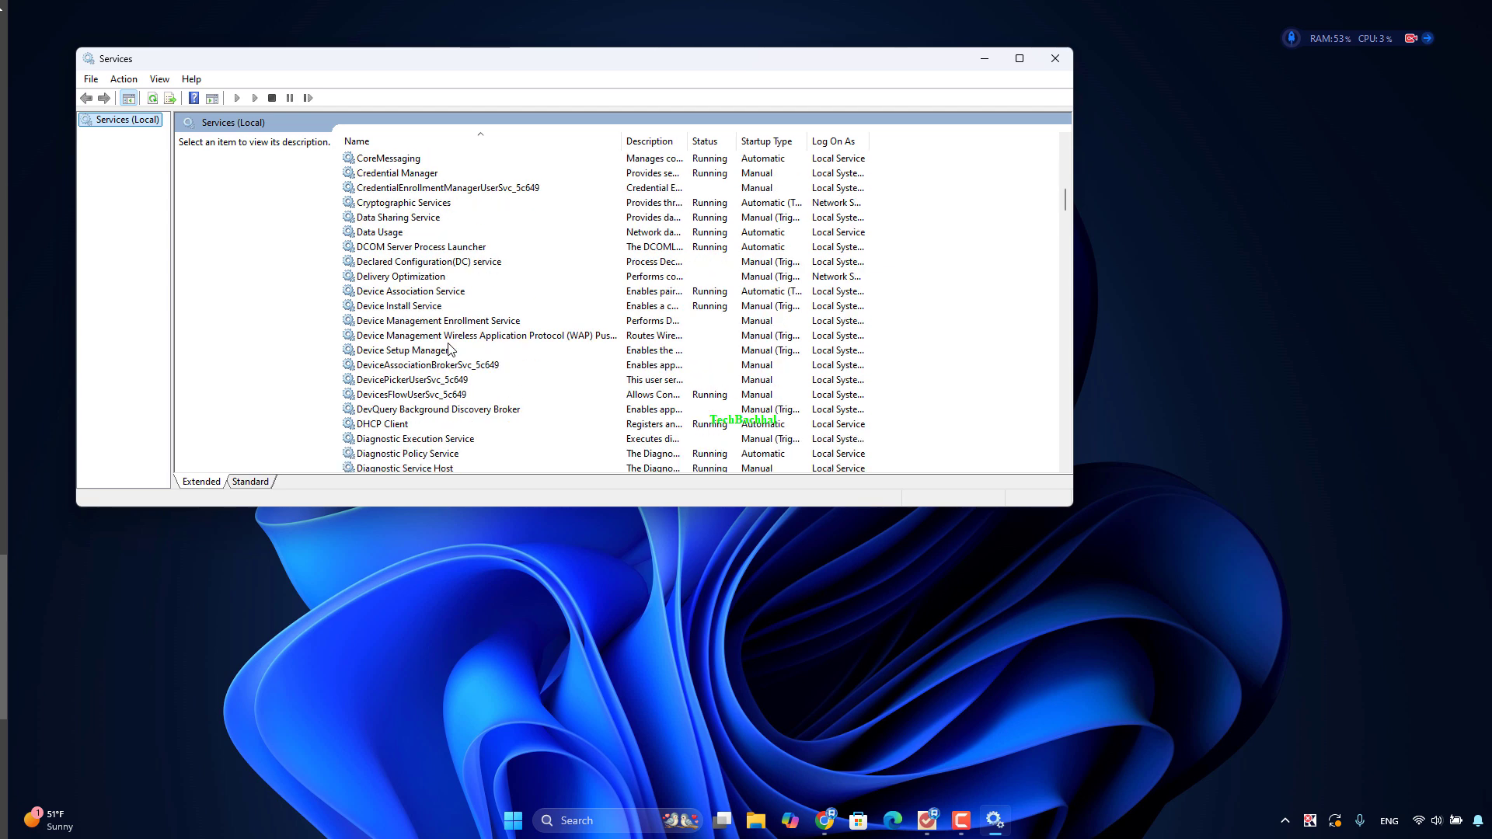
scroll(449, 353, "down", 2)
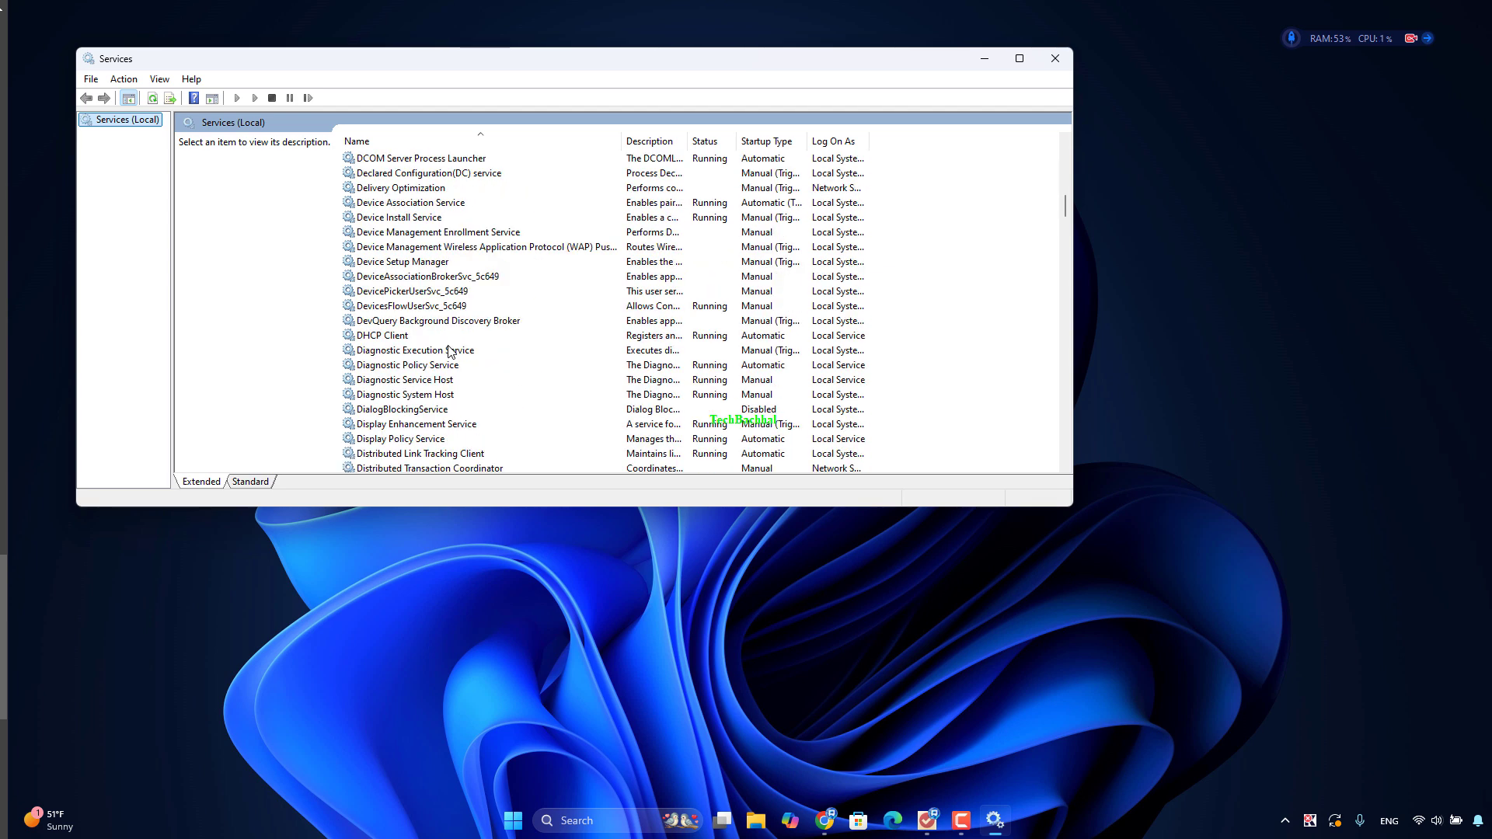
scroll(448, 356, "down", 4)
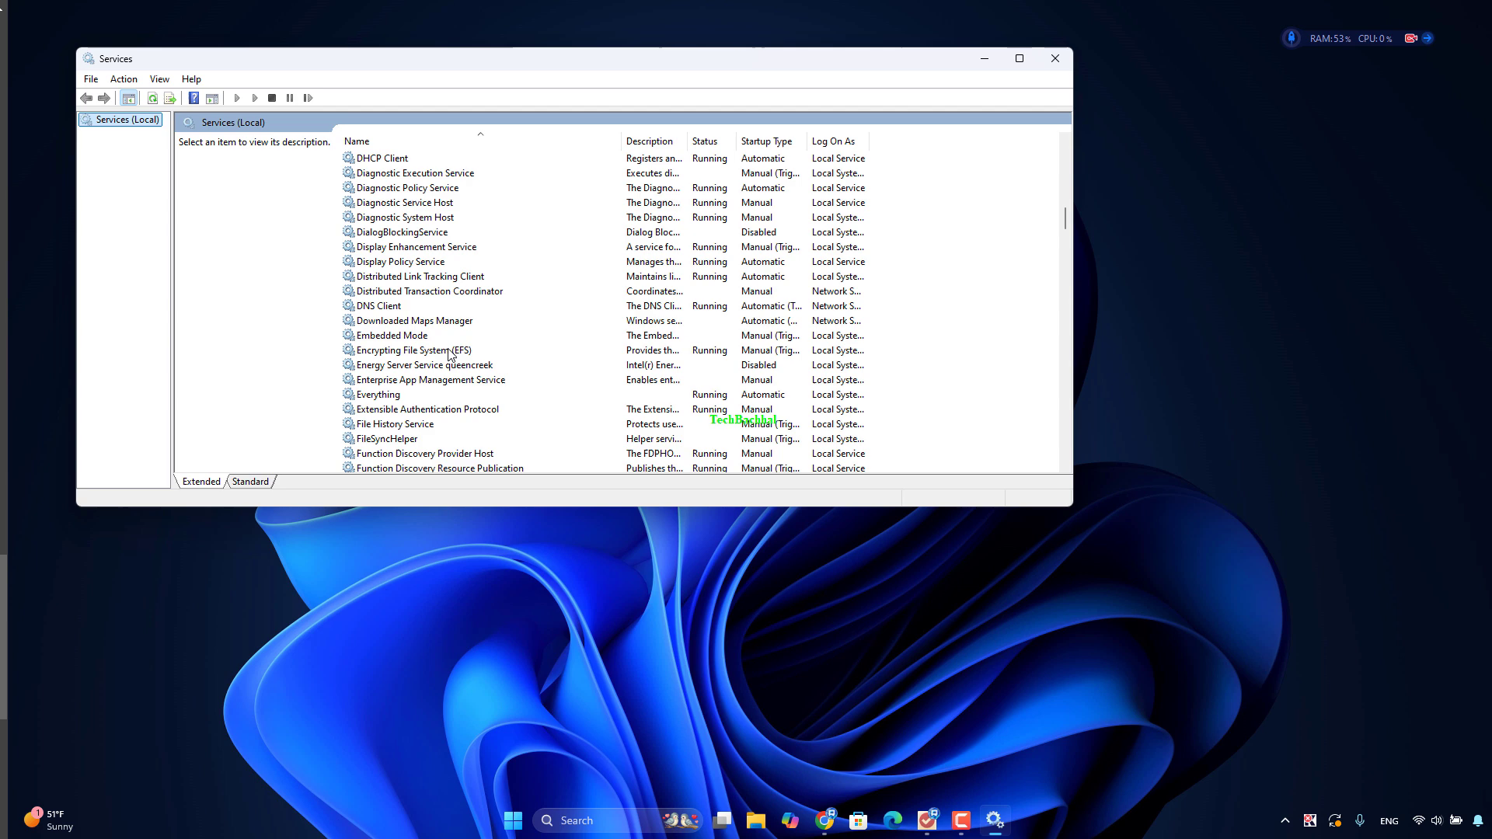
scroll(452, 356, "up", 4)
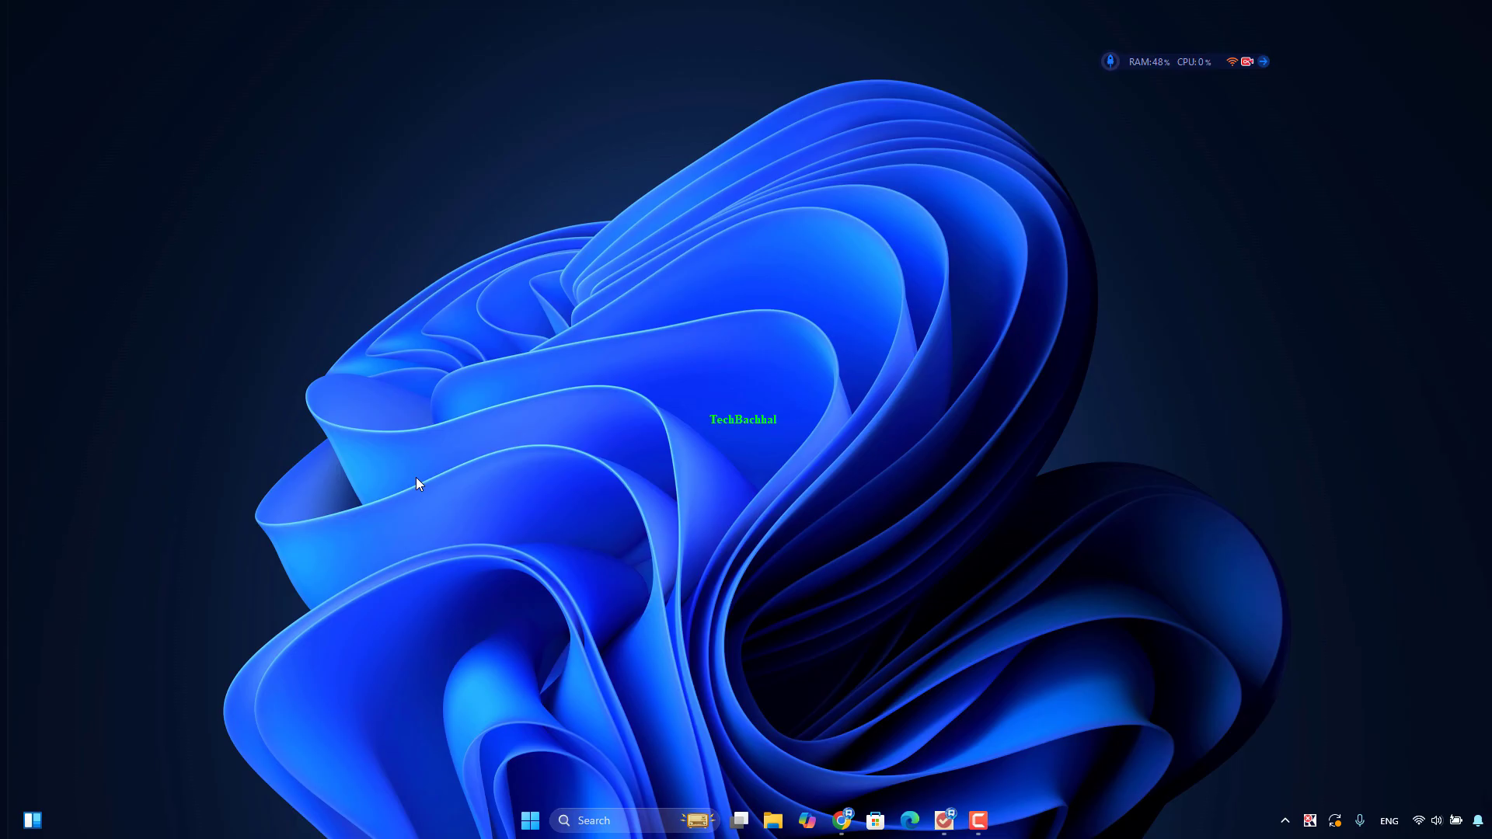
- Run devmgmt.msc from the Run prompt
key("super+r")
type("devm")
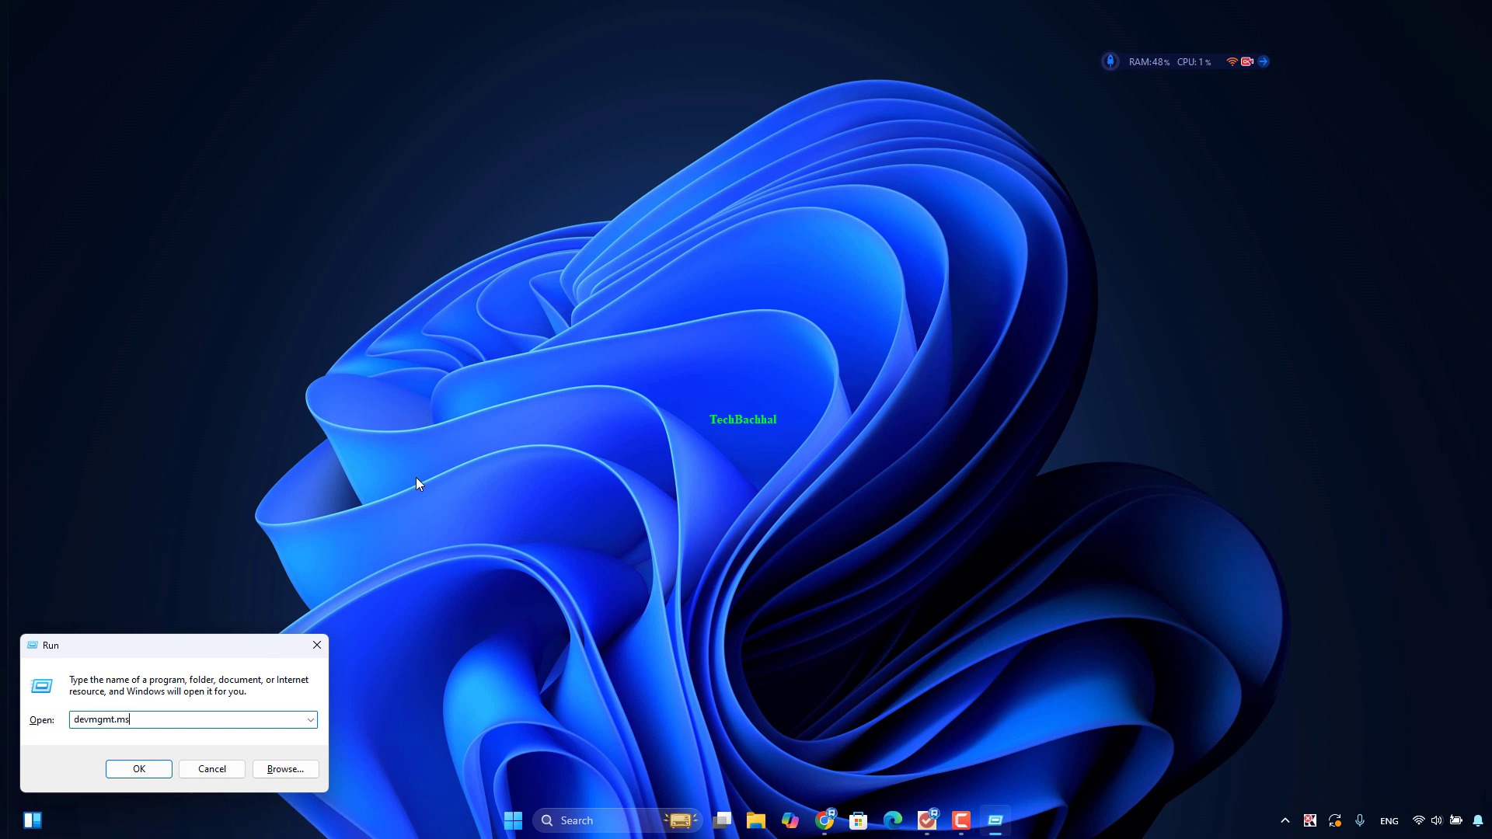
key("Return")
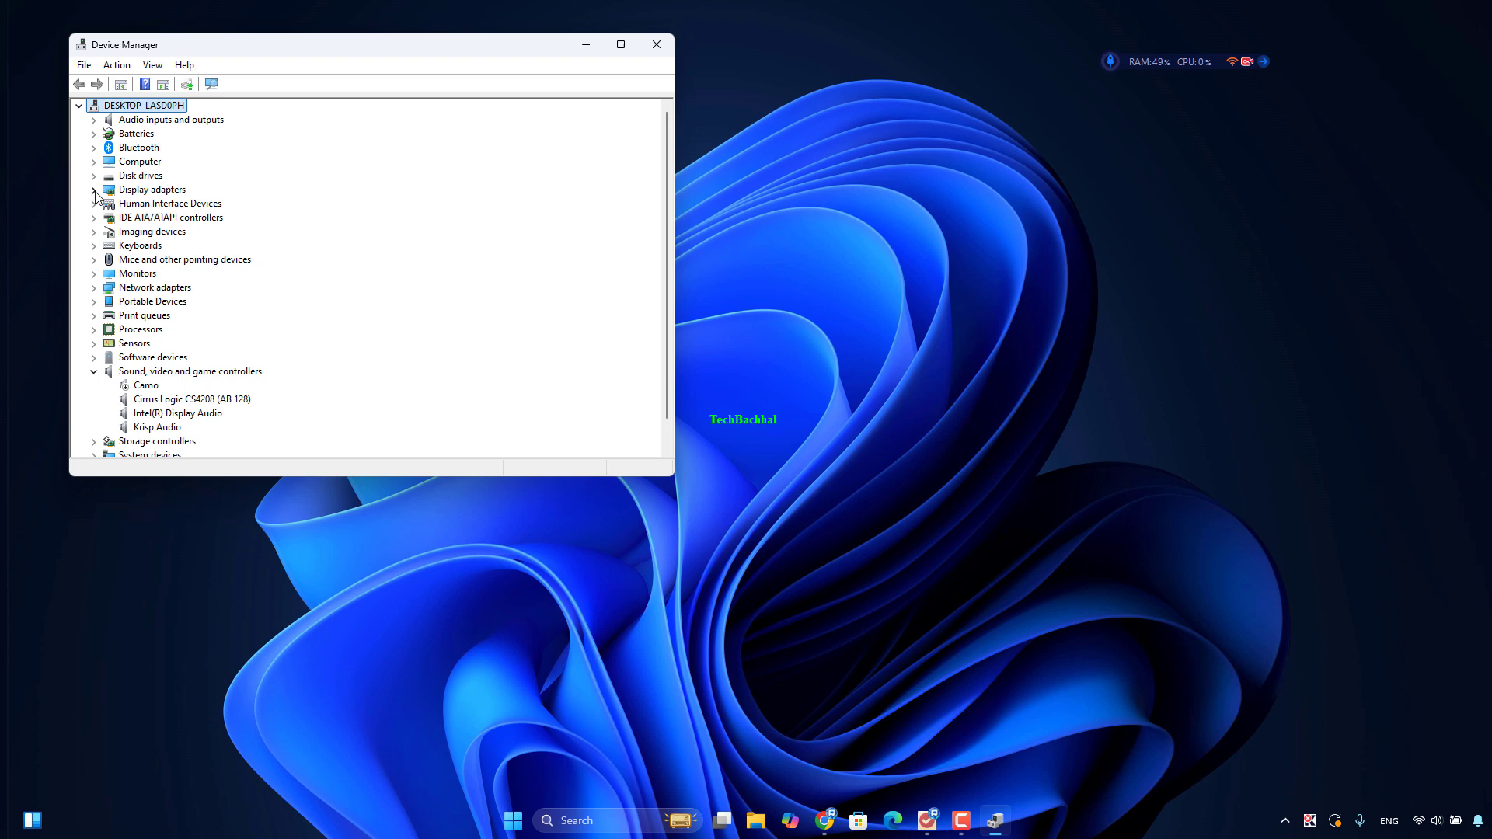
- Collapse Sound controllers, expand Monitors, and choose Disable device for Integrated Monitor (Color LCD)
left_click(94, 370)
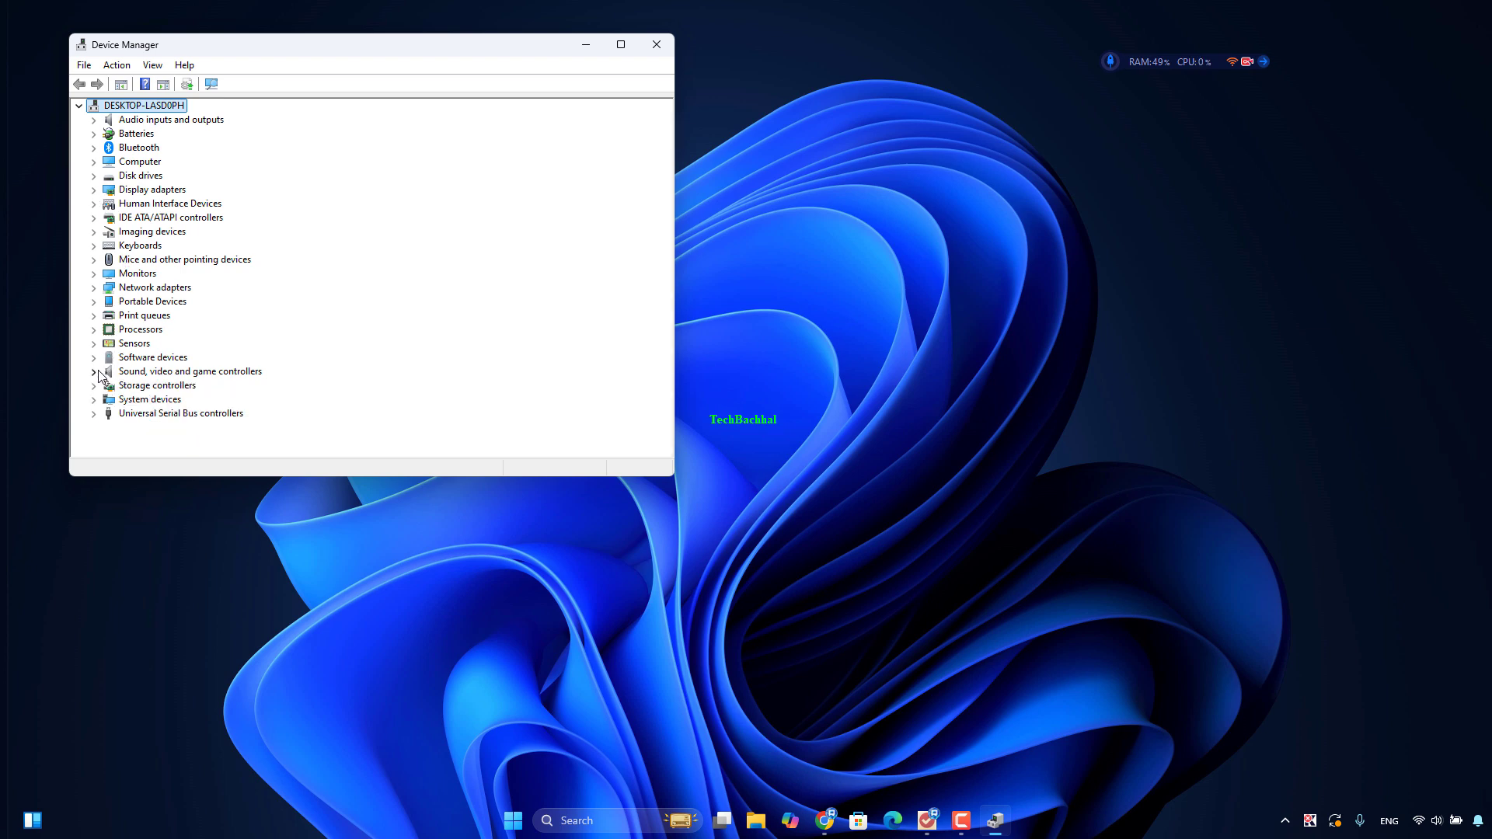
left_click(103, 275)
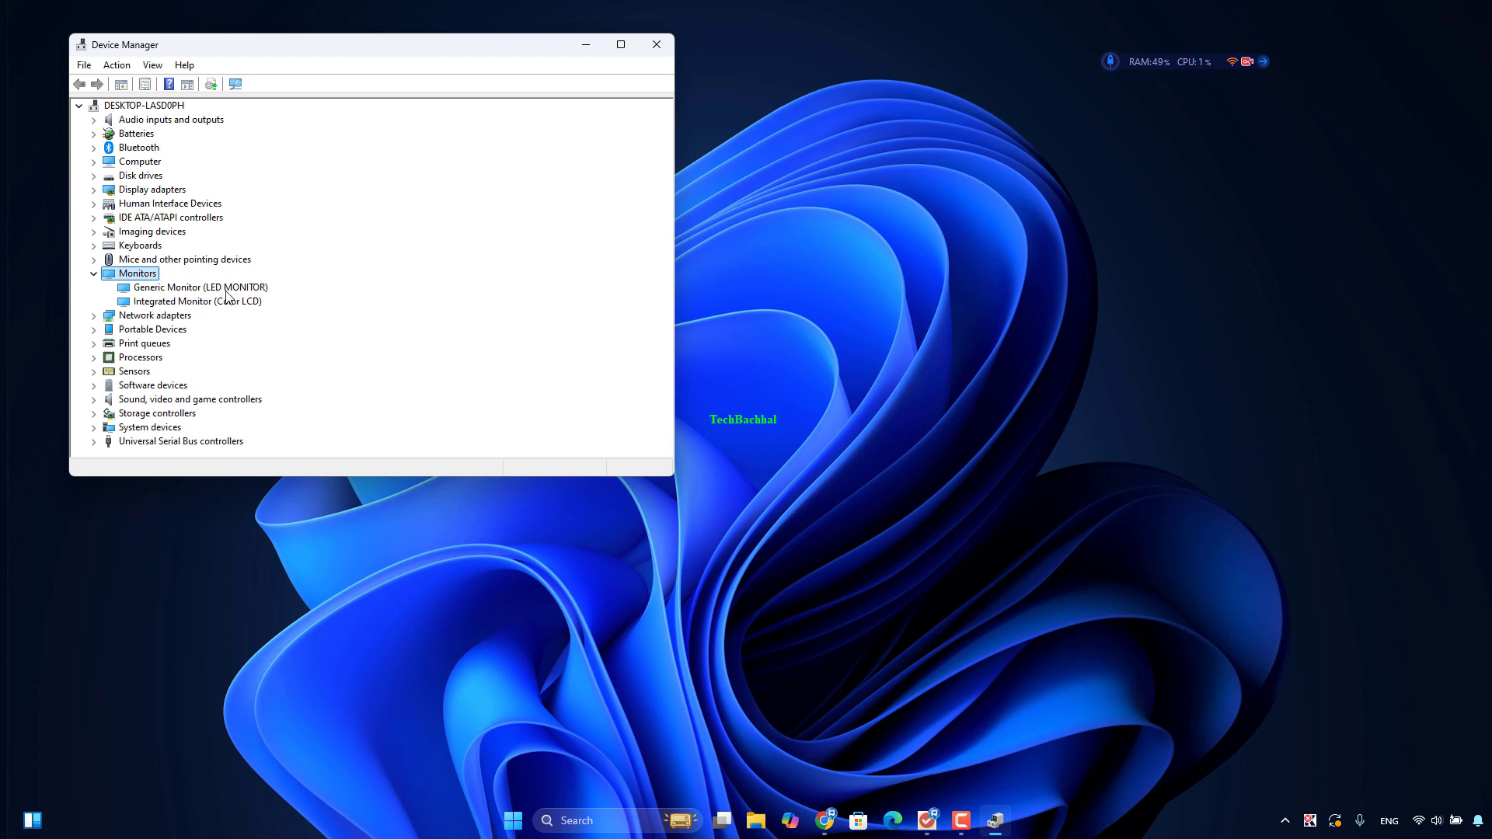
left_click(206, 303)
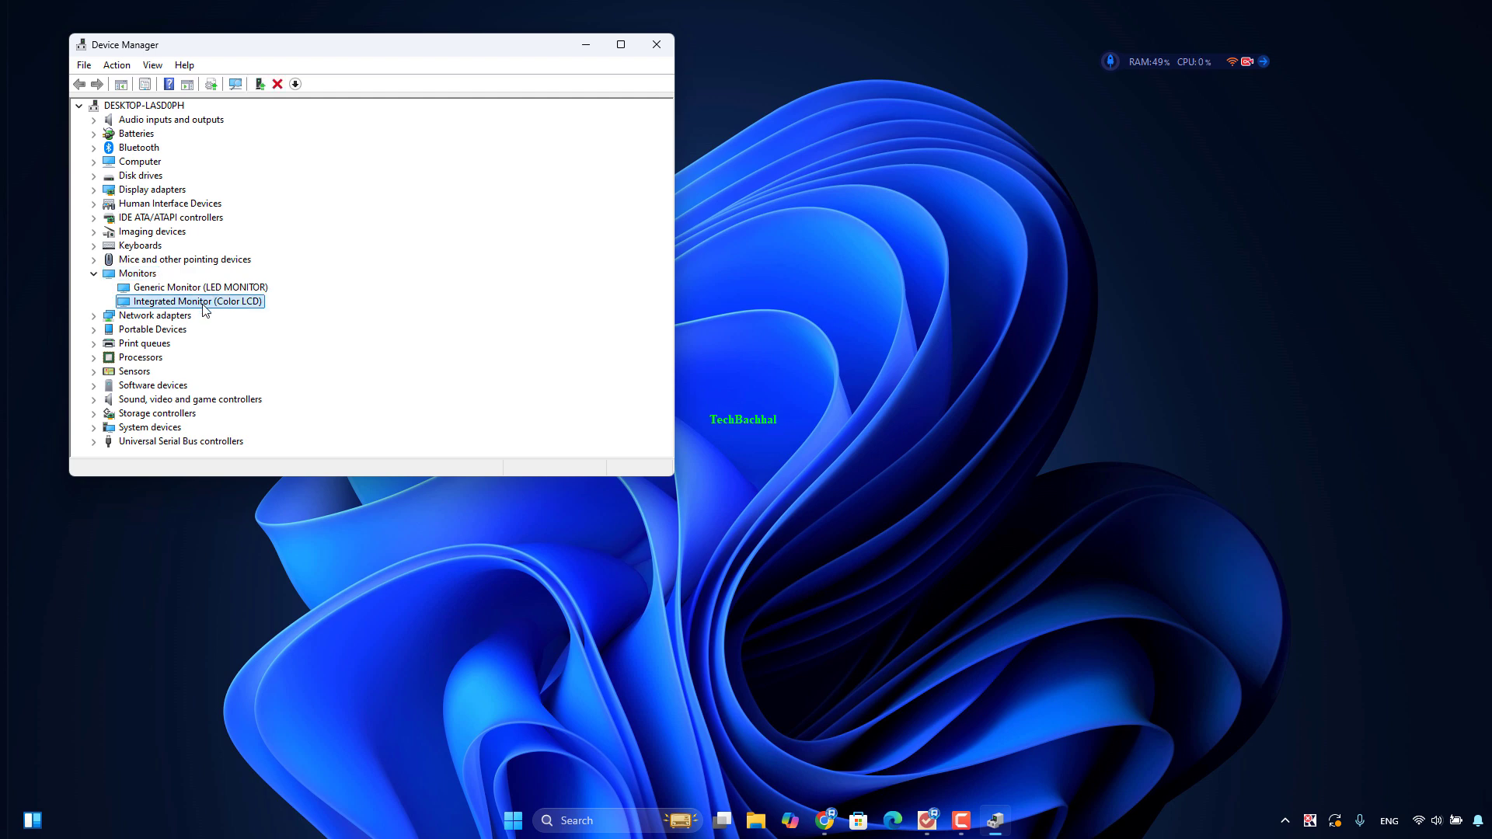
right_click(202, 308)
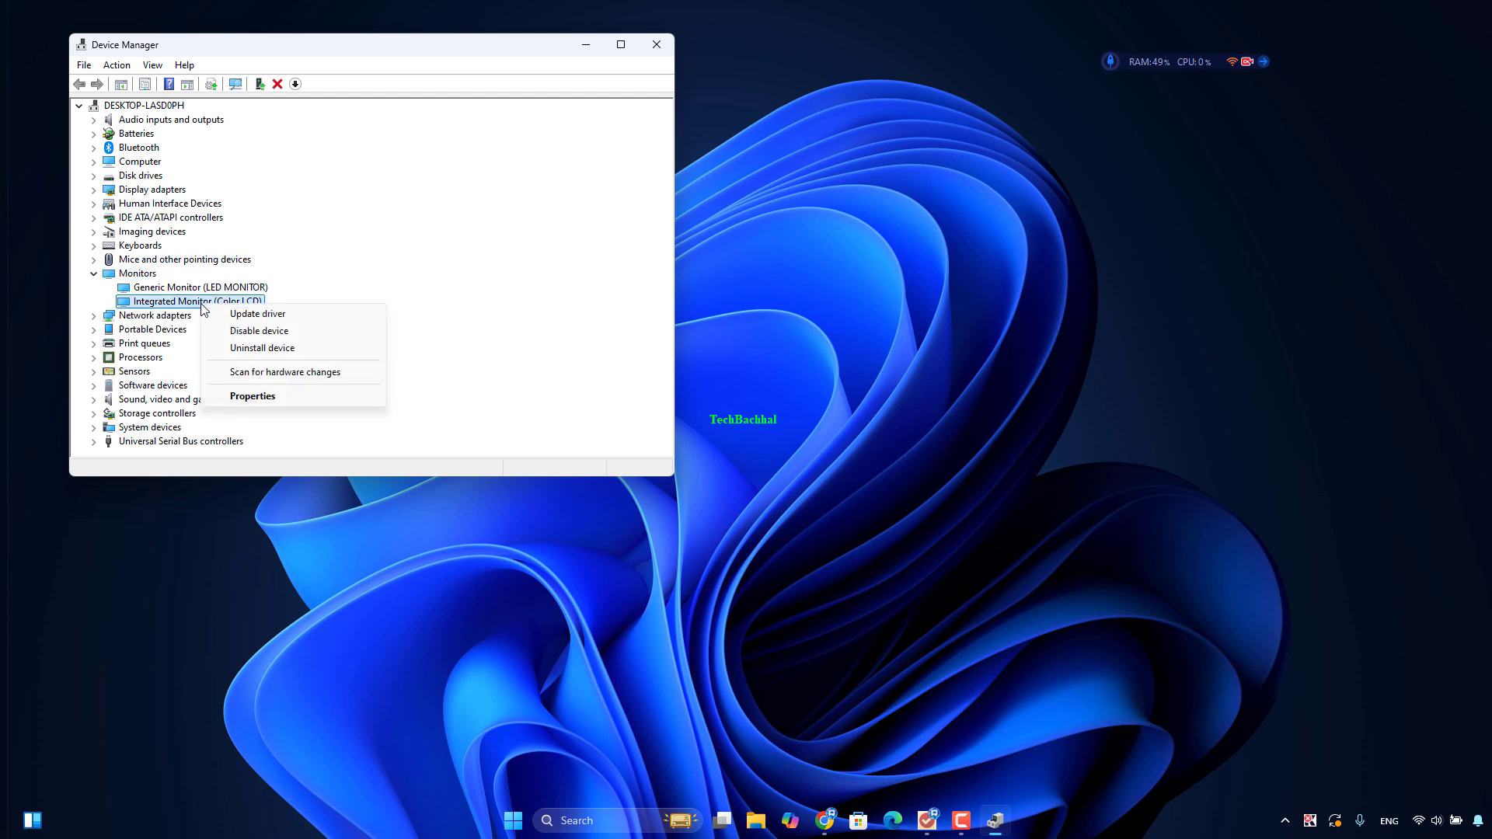
left_click(240, 331)
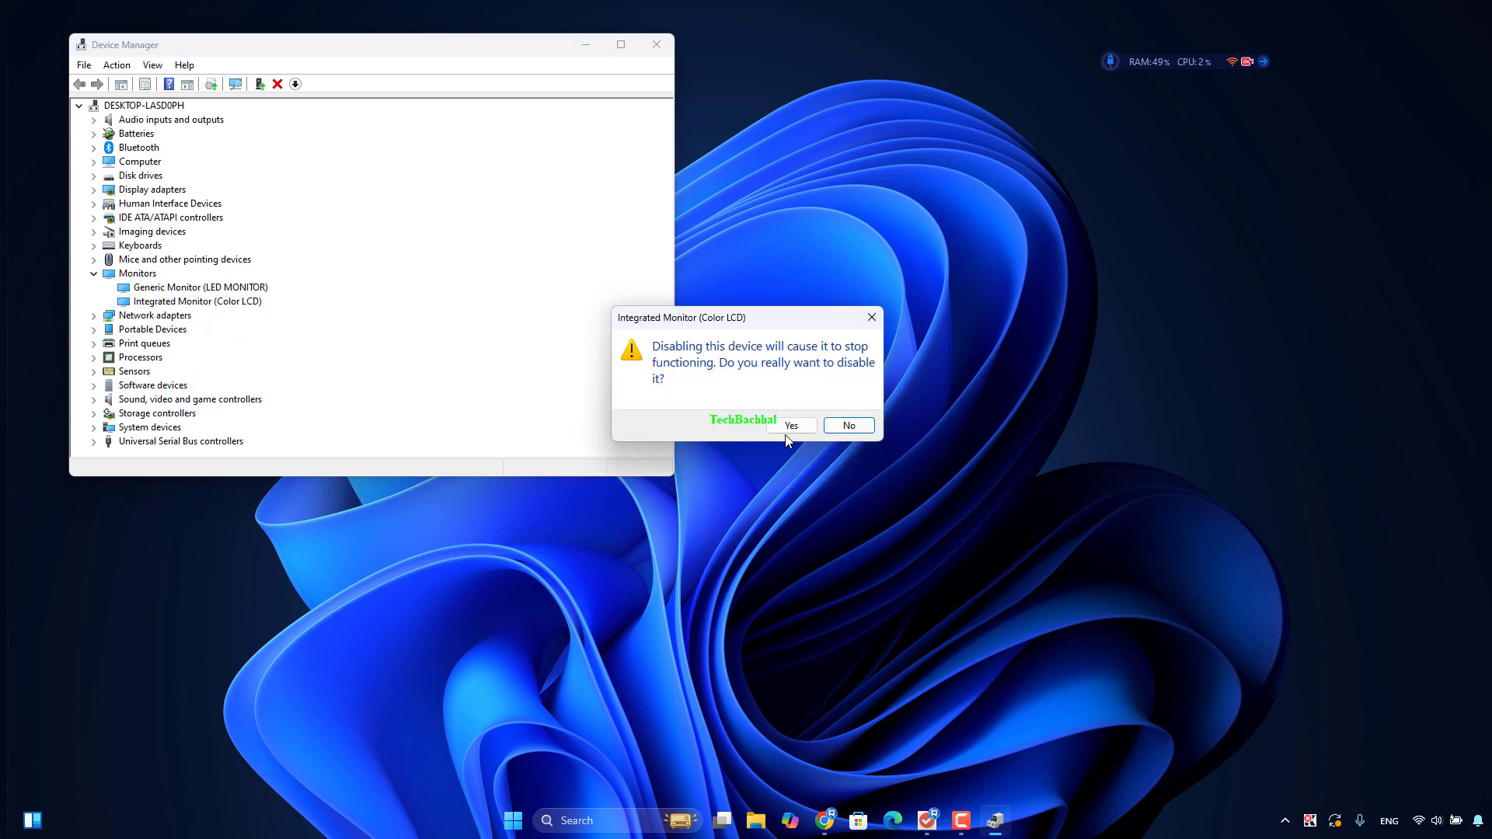